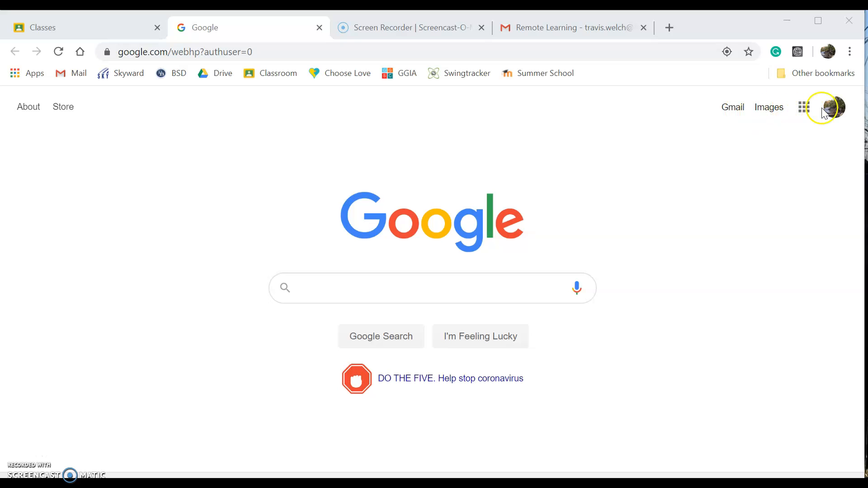
Step: Open Google Classroom from the list of Google apps
{"action": "left_click", "coordinate": [807, 111]}
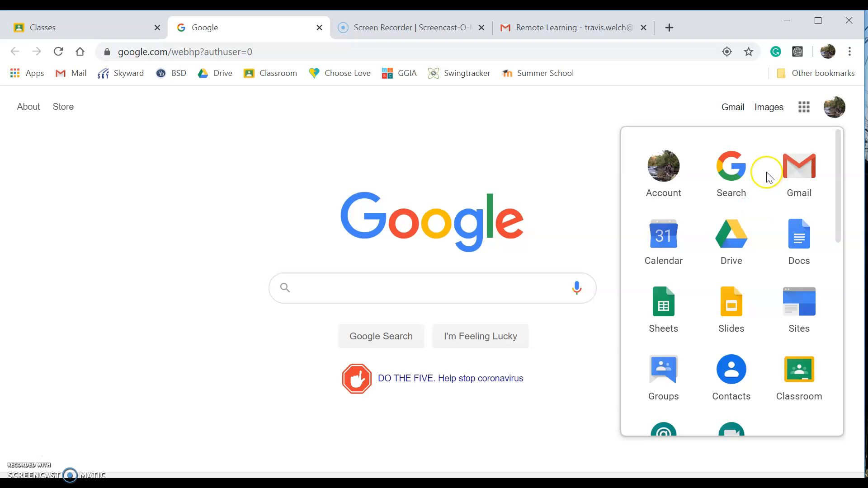
{"action": "scroll", "coordinate": [767, 175], "scroll_direction": "down", "scroll_amount": 3}
{"action": "scroll", "coordinate": [763, 226], "scroll_direction": "up", "scroll_amount": 3}
{"action": "scroll", "coordinate": [762, 244], "scroll_direction": "down", "scroll_amount": 1}
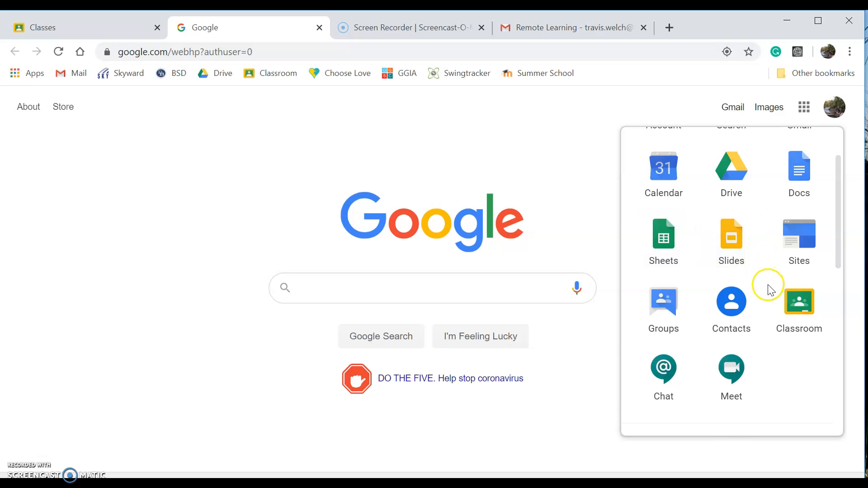
{"action": "scroll", "coordinate": [770, 290], "scroll_direction": "up", "scroll_amount": 1}
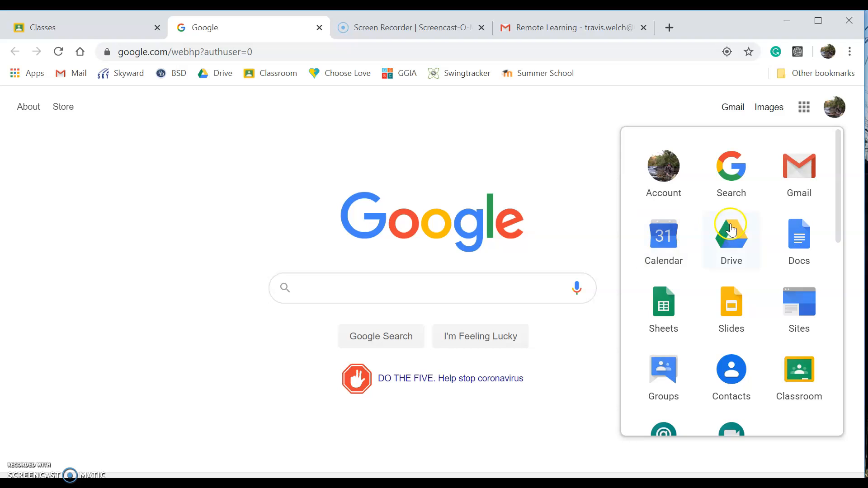
{"action": "scroll", "coordinate": [781, 253], "scroll_direction": "down", "scroll_amount": 1}
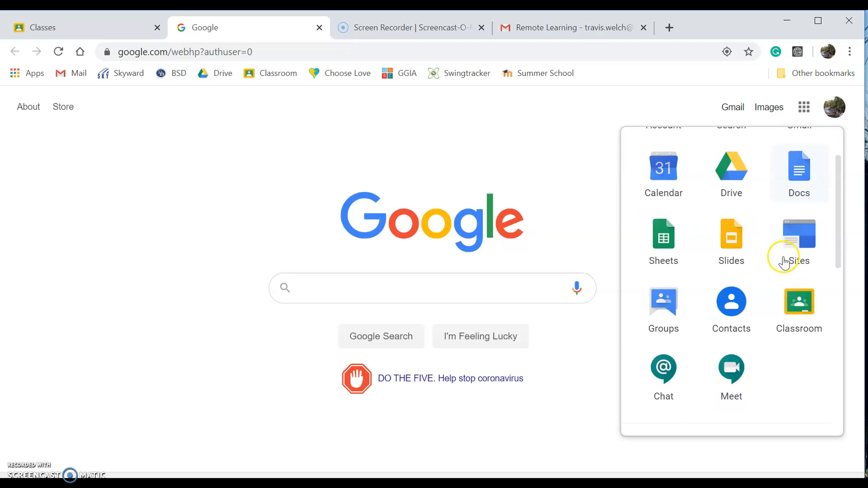
{"action": "left_click", "coordinate": [798, 307]}
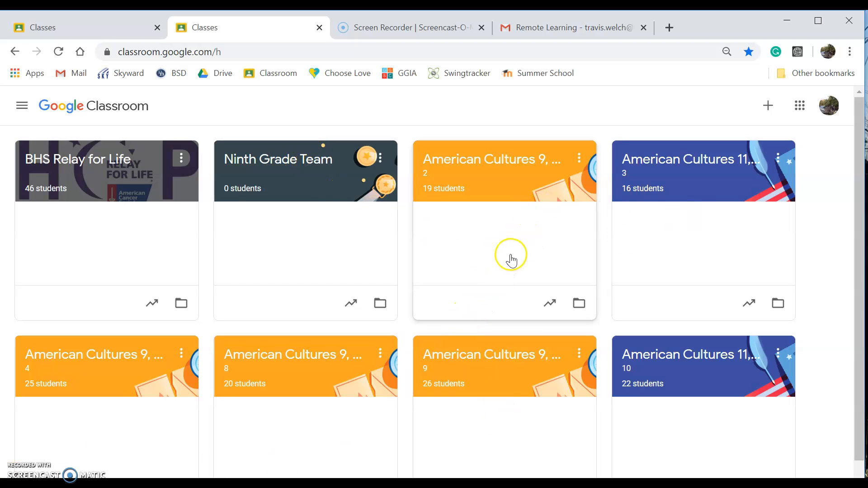
Step: Create a class named "Classroom Test 1", leaving the section, subject and room blank
{"action": "left_click", "coordinate": [765, 115]}
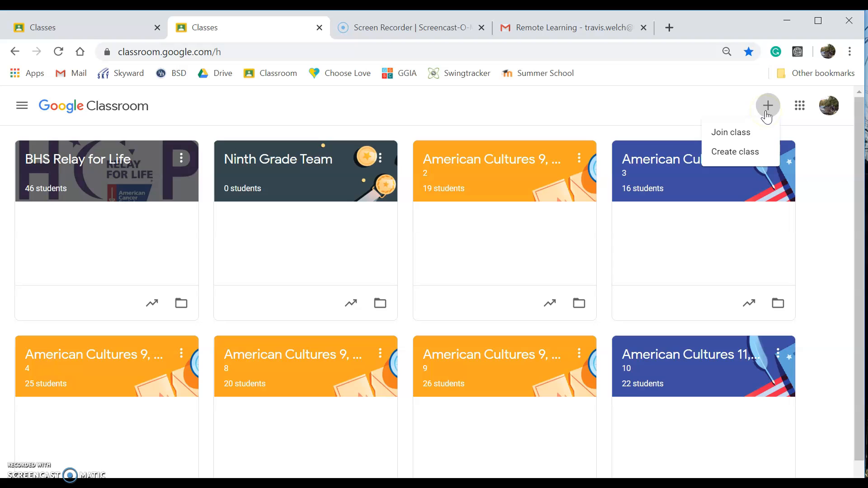
{"action": "left_click", "coordinate": [746, 150]}
{"action": "left_click", "coordinate": [436, 197]}
{"action": "type", "text": "Classroom Test 1"}
{"action": "left_click", "coordinate": [368, 276]}
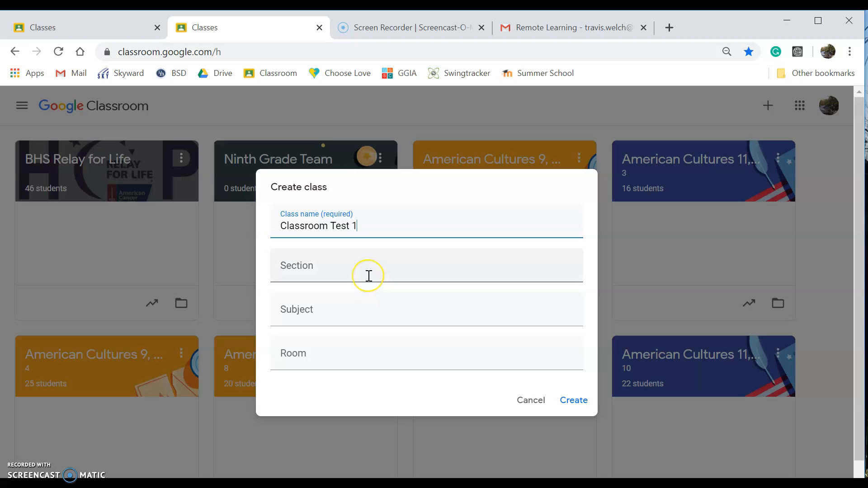
{"action": "left_click", "coordinate": [348, 308]}
{"action": "left_click", "coordinate": [346, 358]}
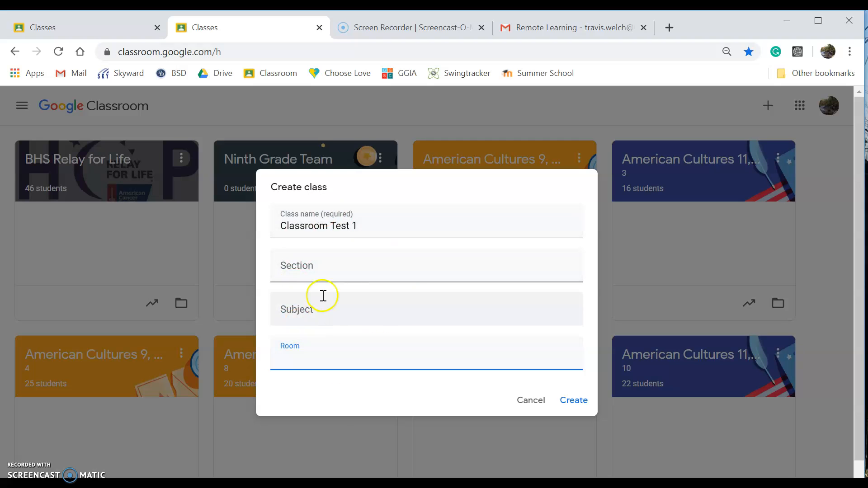
{"action": "left_click", "coordinate": [582, 411]}
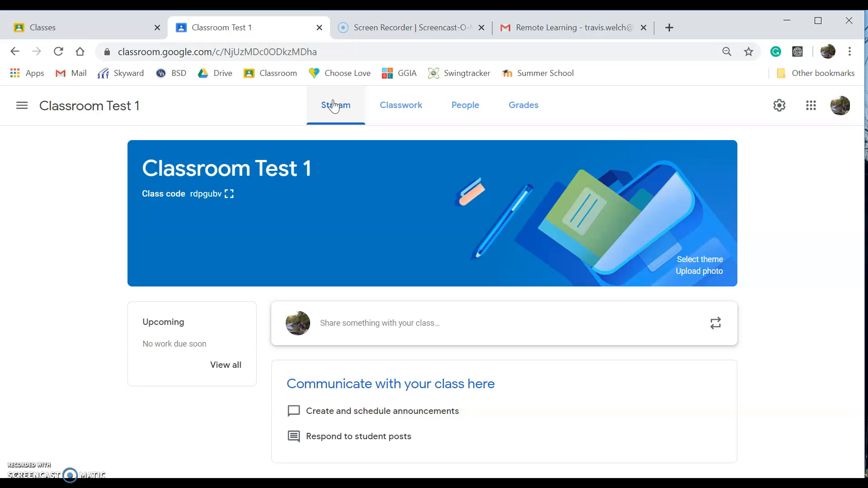
Step: Write the announcement "Hello!" in the class stream, addressed to all students
{"action": "left_click", "coordinate": [378, 323]}
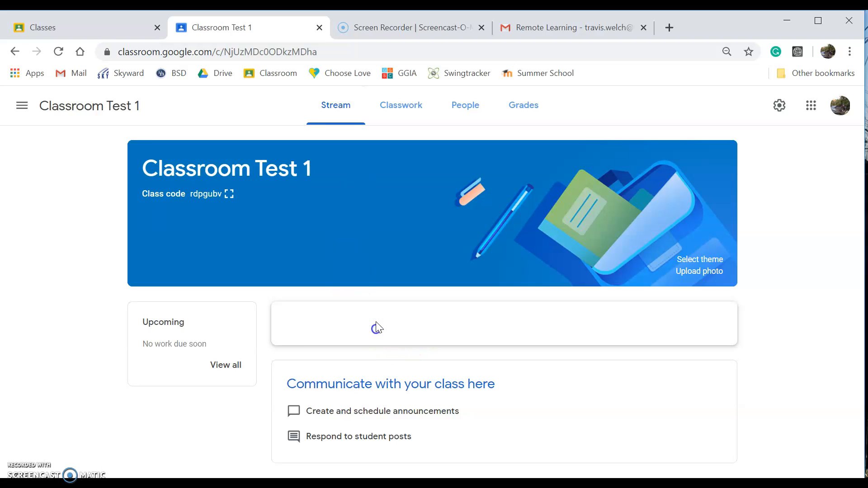
{"action": "type", "text": "Hello"}
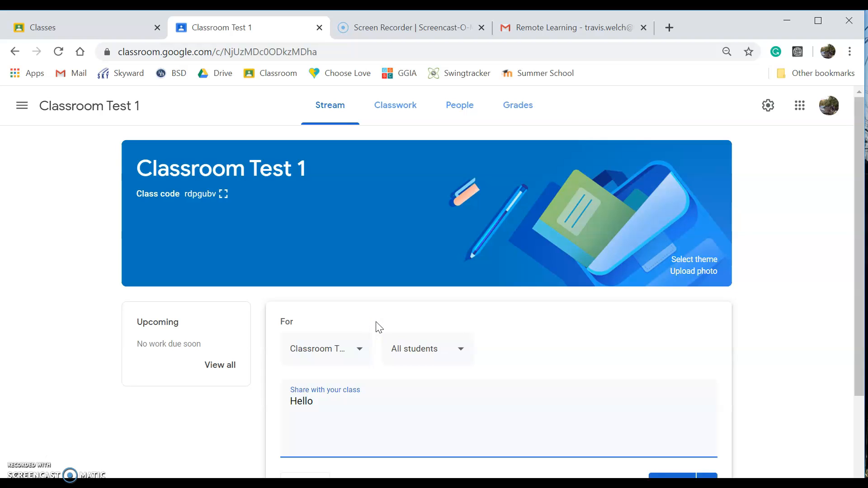
{"action": "type", "text": "!"}
{"action": "scroll", "coordinate": [671, 459], "scroll_direction": "down", "scroll_amount": 1}
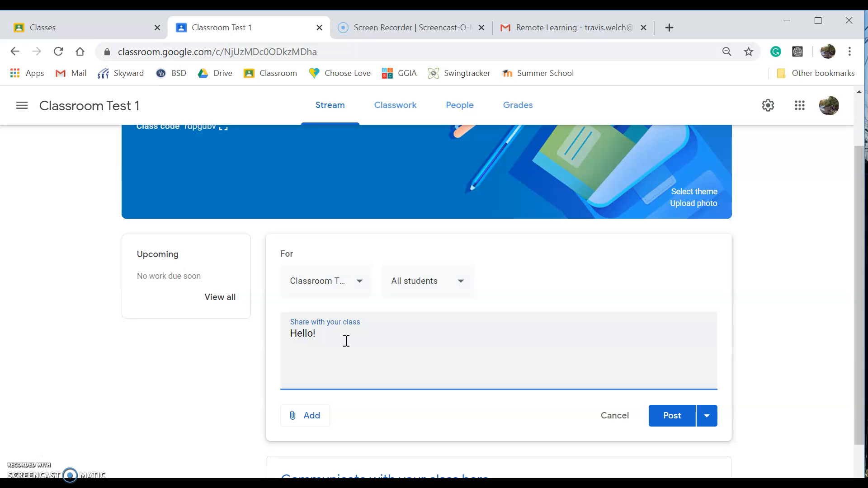
{"action": "left_click", "coordinate": [321, 331]}
Step: Try scheduling the "Hello!" announcement for Mar 23, 2020 with 9 as the time, and cancel the scheduling
{"action": "left_click", "coordinate": [707, 416]}
{"action": "left_click", "coordinate": [707, 420]}
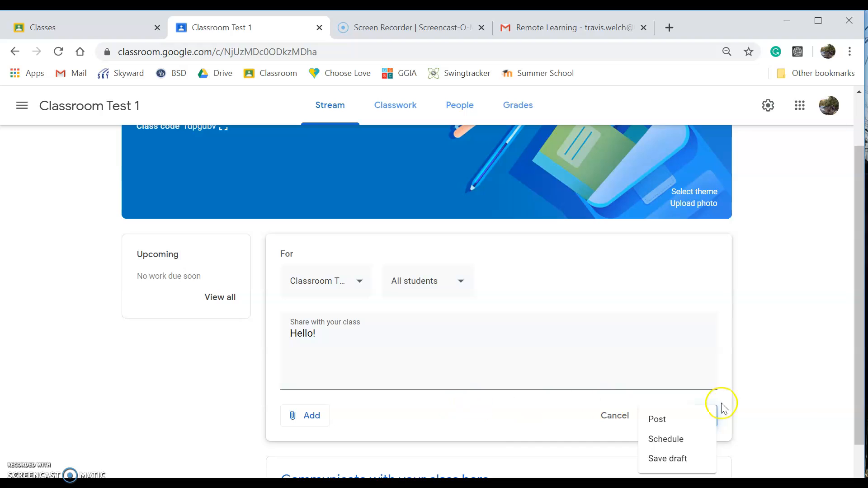
{"action": "left_click", "coordinate": [800, 405]}
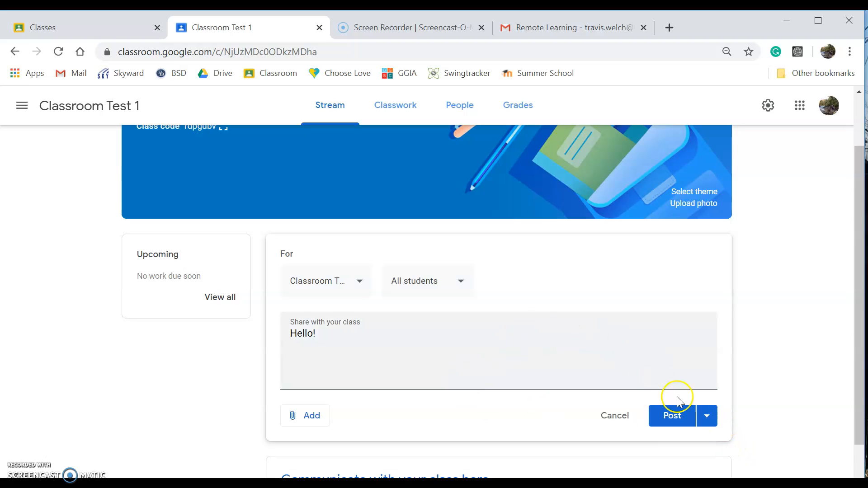
{"action": "left_click", "coordinate": [703, 413]}
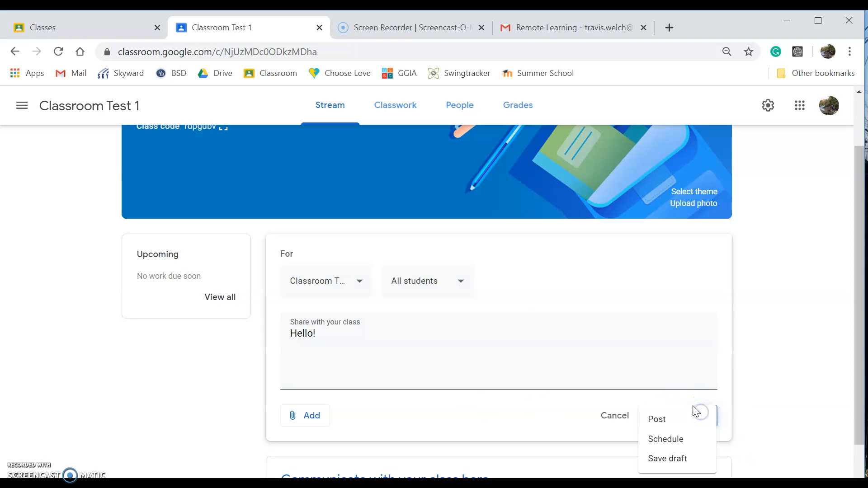
{"action": "left_click", "coordinate": [677, 439]}
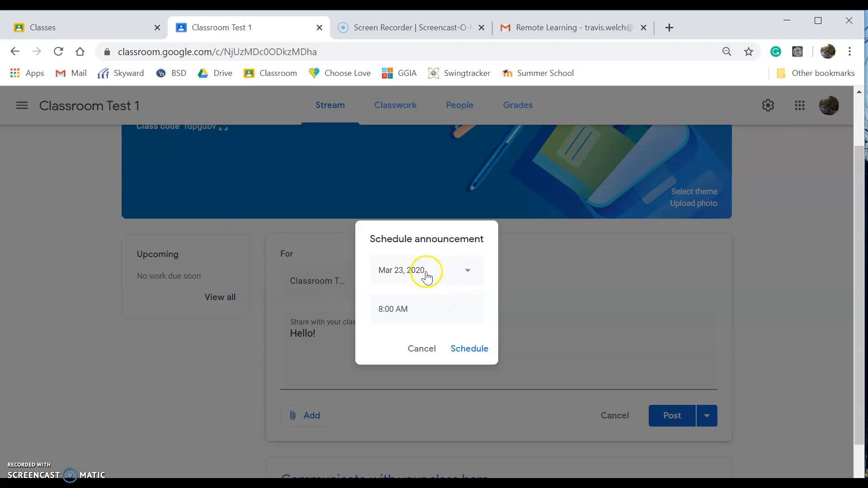
{"action": "left_click", "coordinate": [410, 271]}
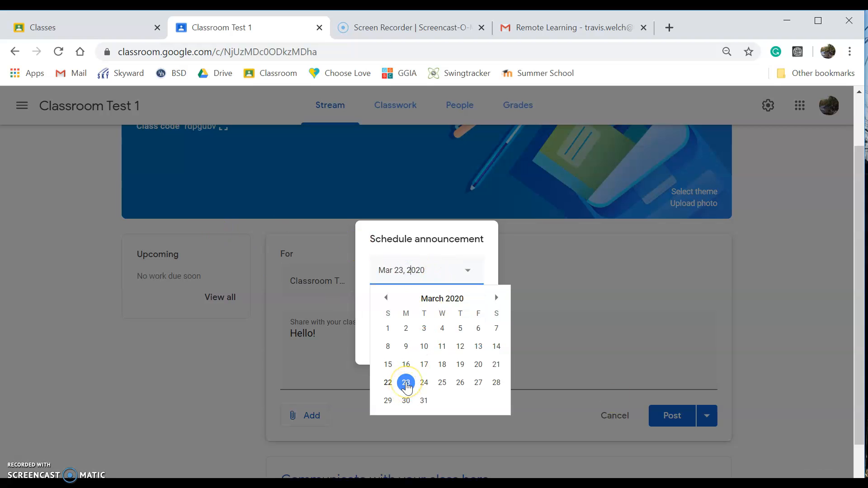
{"action": "left_click", "coordinate": [362, 342]}
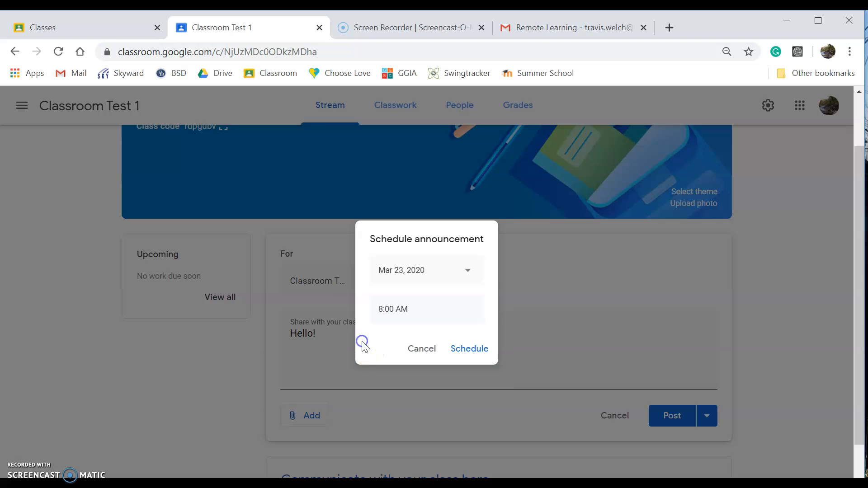
{"action": "left_click", "coordinate": [406, 310]}
{"action": "type", "text": "9"}
{"action": "left_click", "coordinate": [490, 307]}
{"action": "left_click", "coordinate": [427, 349]}
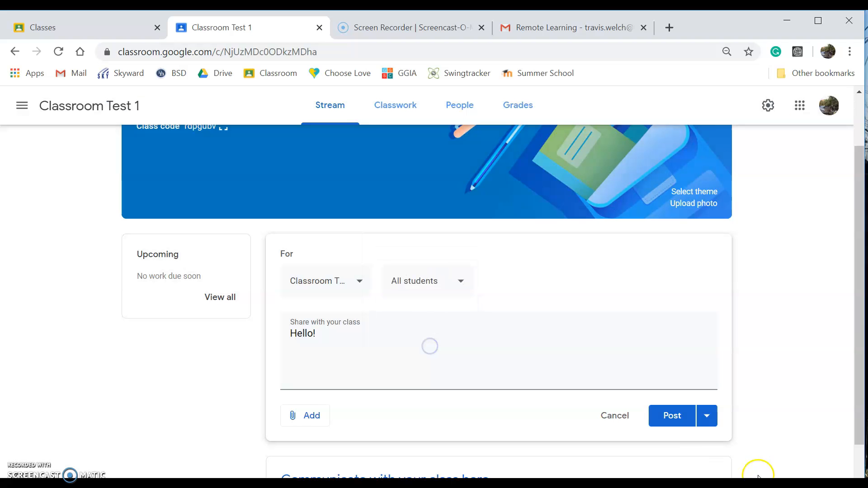
Step: Save the "Hello!" announcement as a draft and delete it from the saved announcements
{"action": "left_click", "coordinate": [708, 429]}
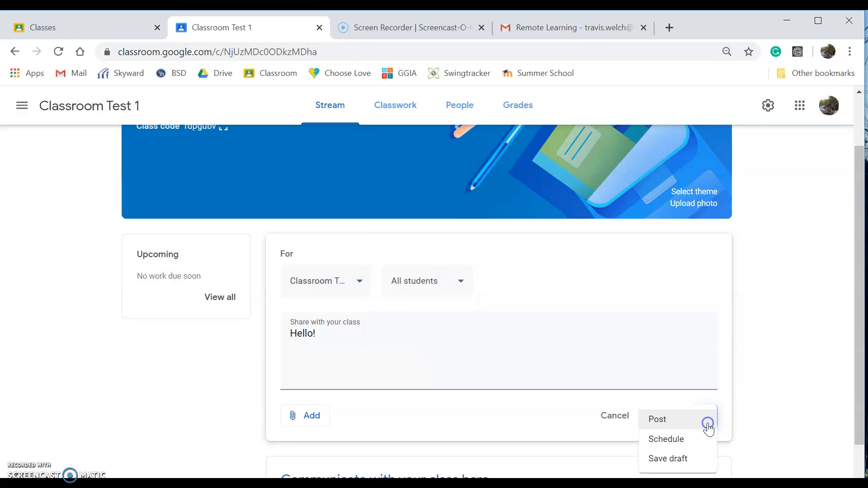
{"action": "left_click", "coordinate": [682, 457]}
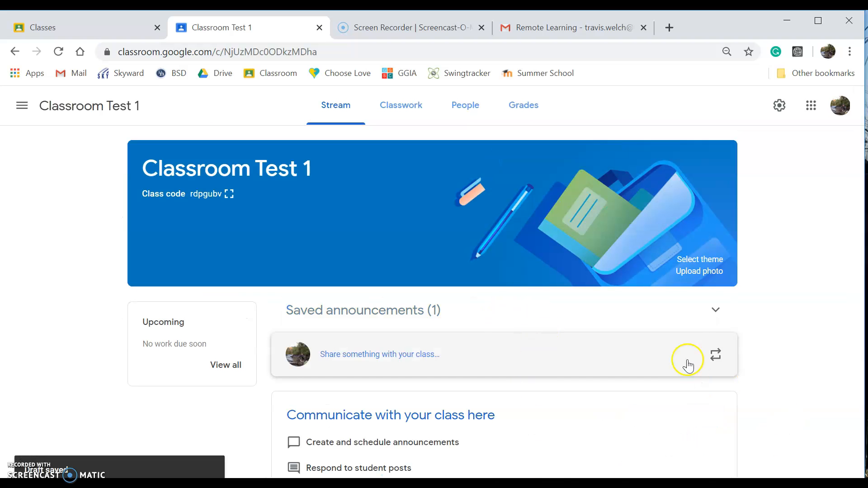
{"action": "left_click", "coordinate": [722, 319]}
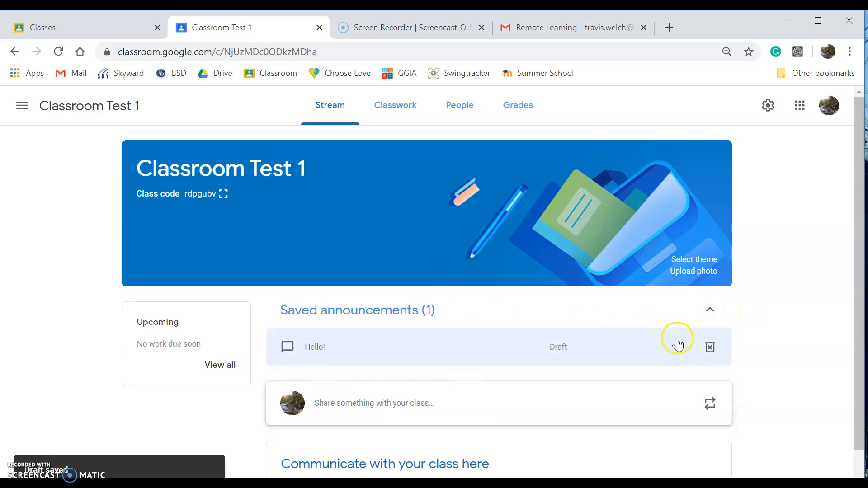
{"action": "left_click", "coordinate": [710, 348]}
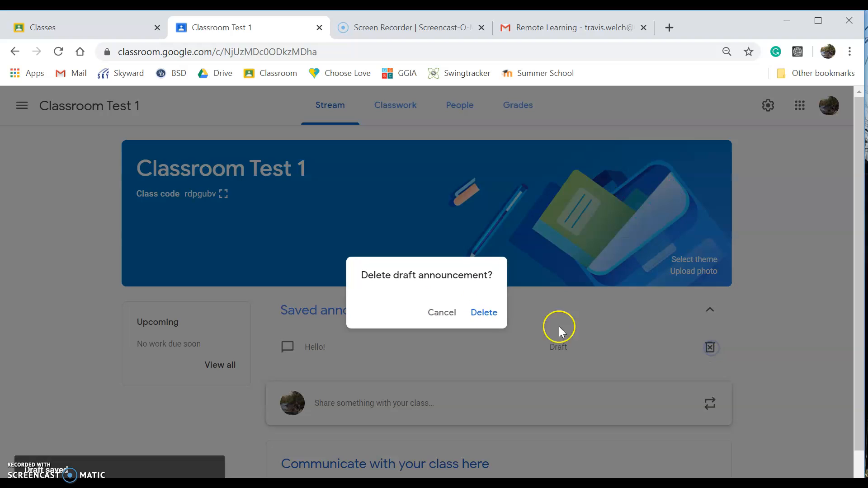
{"action": "left_click", "coordinate": [472, 312]}
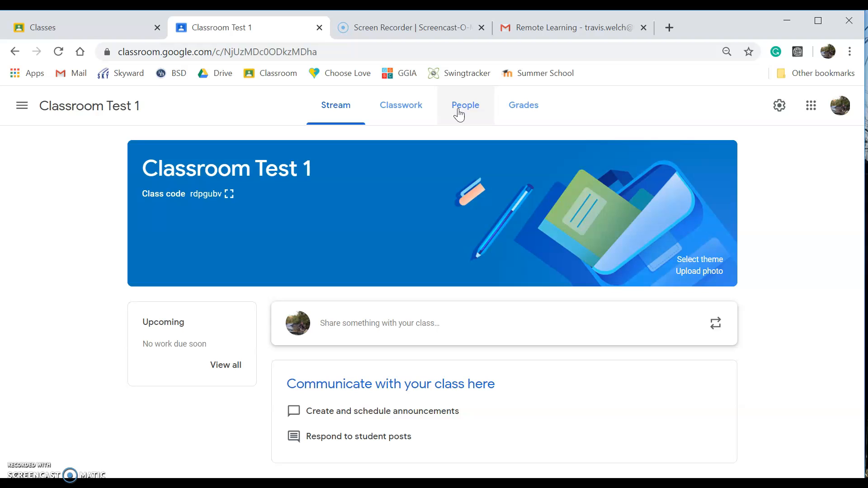
Step: Go to the class's People page, and open and dismiss the student invitation form
{"action": "left_click", "coordinate": [459, 113]}
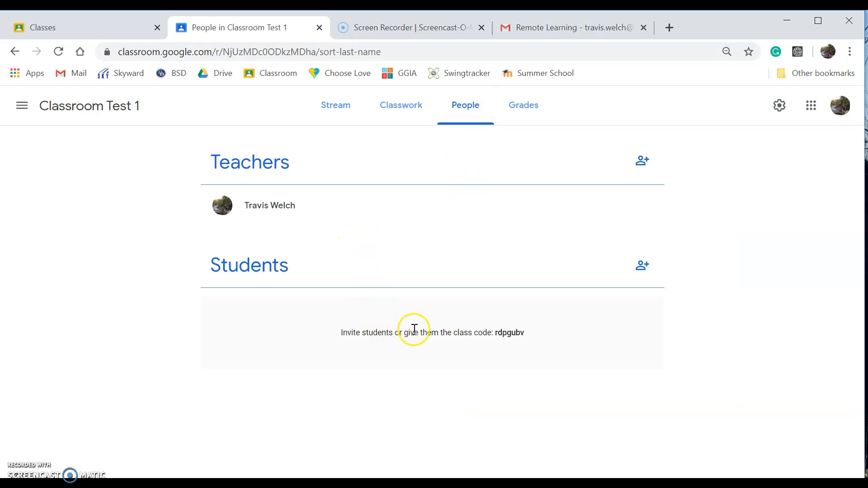
{"action": "left_click", "coordinate": [643, 265]}
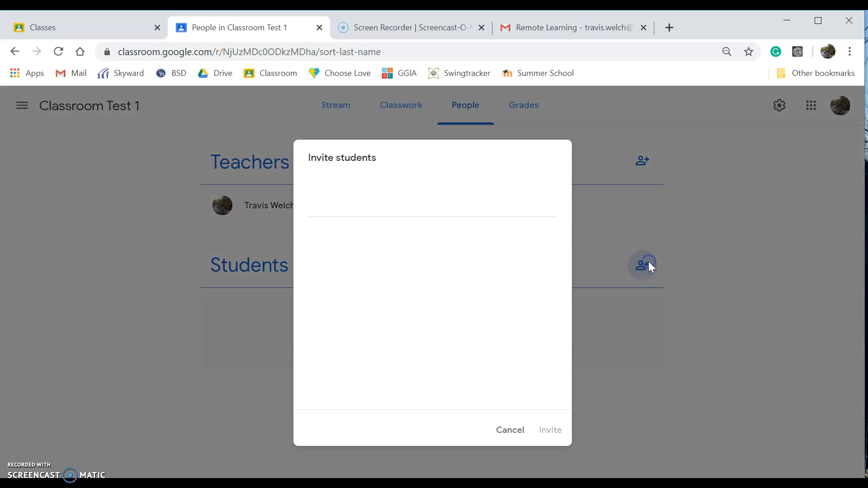
{"action": "left_click", "coordinate": [511, 430]}
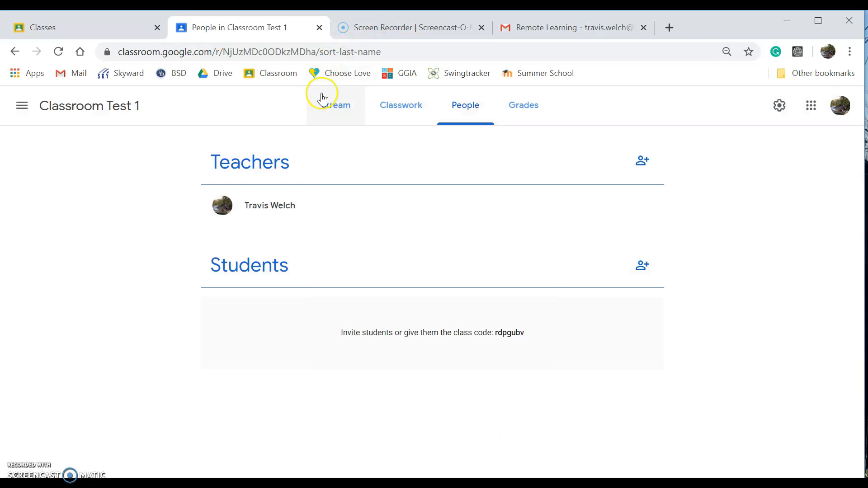
Step: Search by first name for a student to invite, try inviting the matching Gmail account, and close the invitation form
{"action": "left_click", "coordinate": [640, 265]}
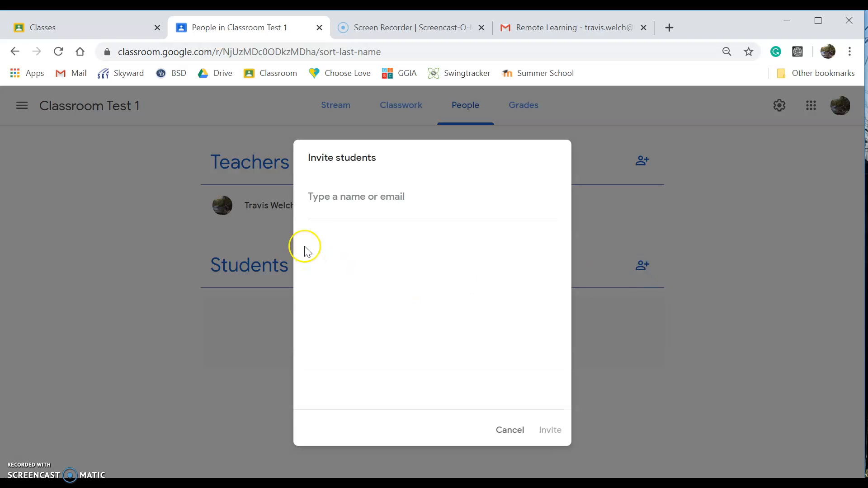
{"action": "left_click", "coordinate": [330, 198]}
{"action": "type", "text": "travis"}
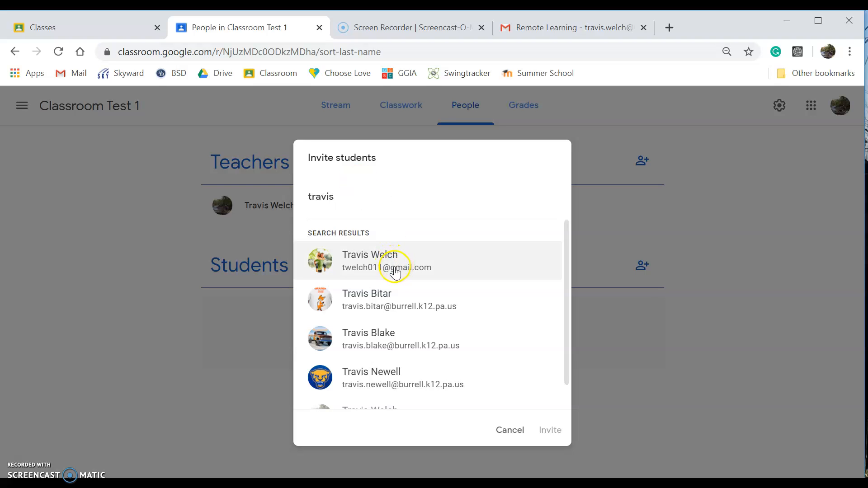
{"action": "scroll", "coordinate": [389, 344], "scroll_direction": "down", "scroll_amount": 1}
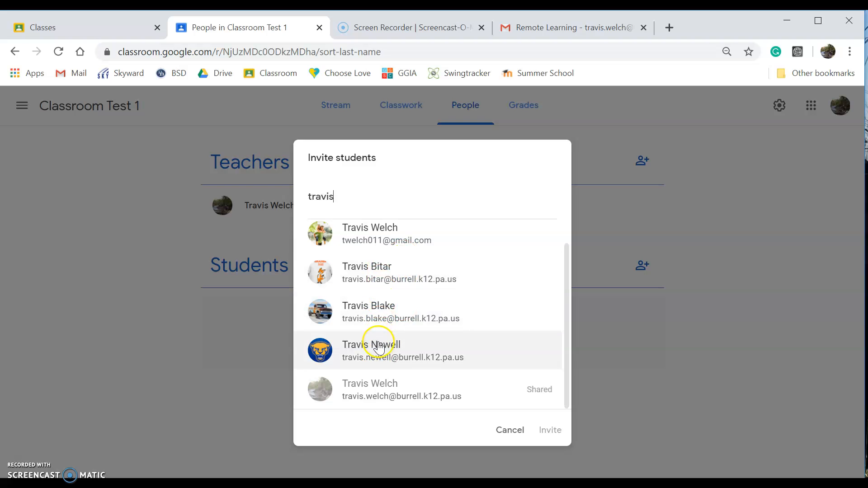
{"action": "scroll", "coordinate": [430, 325], "scroll_direction": "up", "scroll_amount": 1}
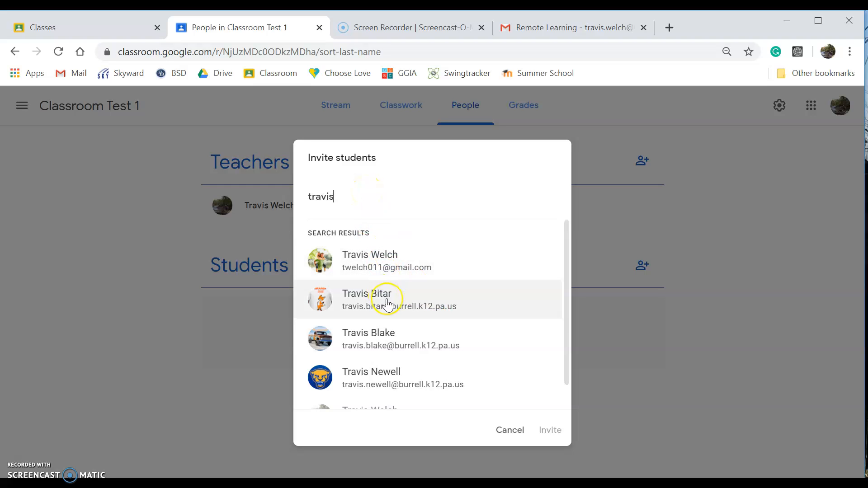
{"action": "left_click", "coordinate": [438, 274]}
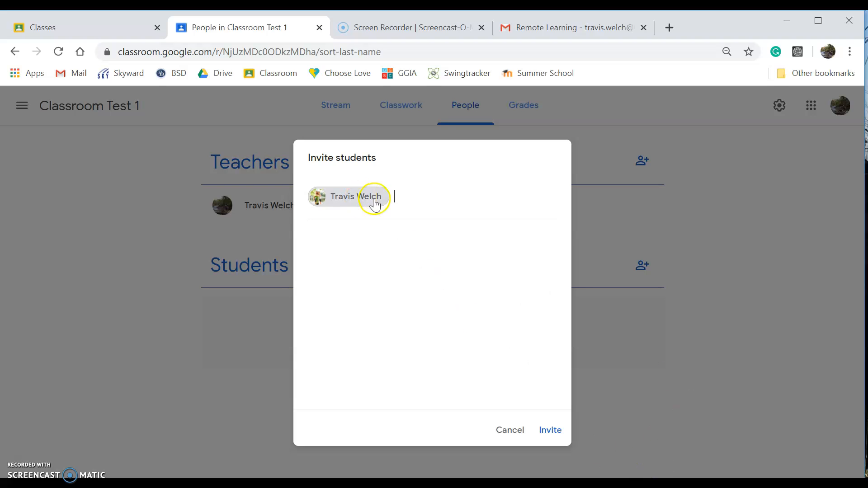
{"action": "left_click", "coordinate": [545, 430]}
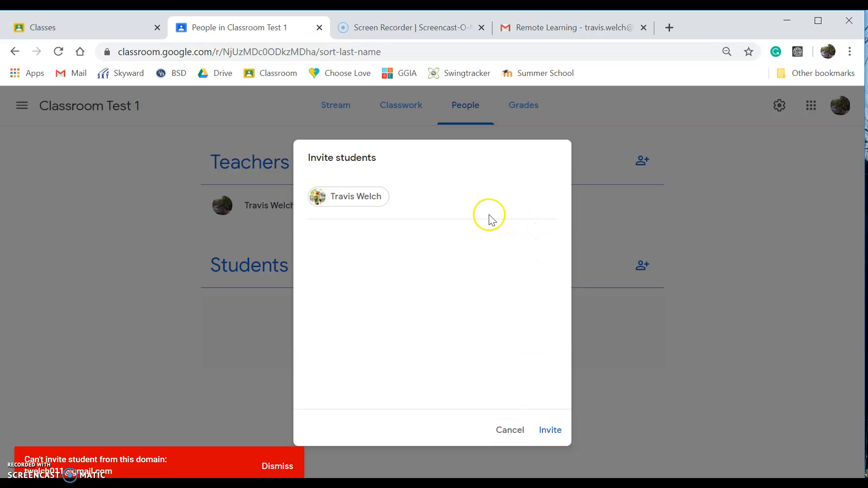
{"action": "left_click", "coordinate": [519, 439]}
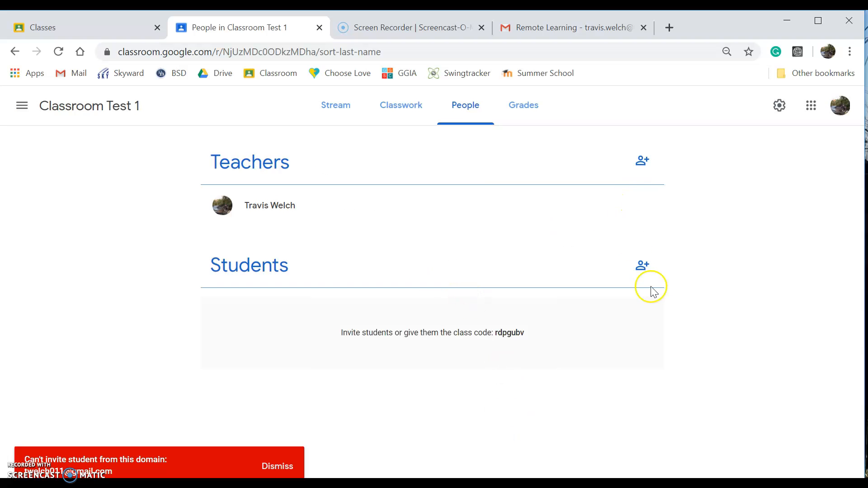
Step: Search for and select two people in the student invitation form, and cancel the invitation
{"action": "left_click", "coordinate": [648, 277]}
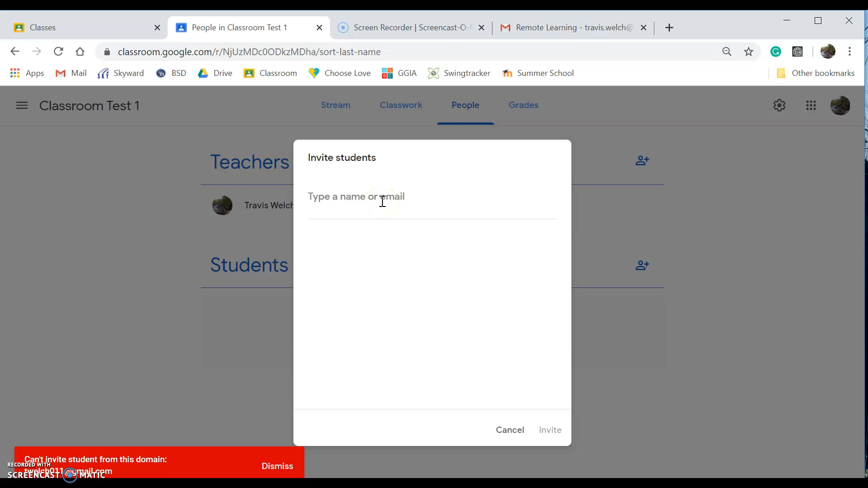
{"action": "type", "text": "tr"}
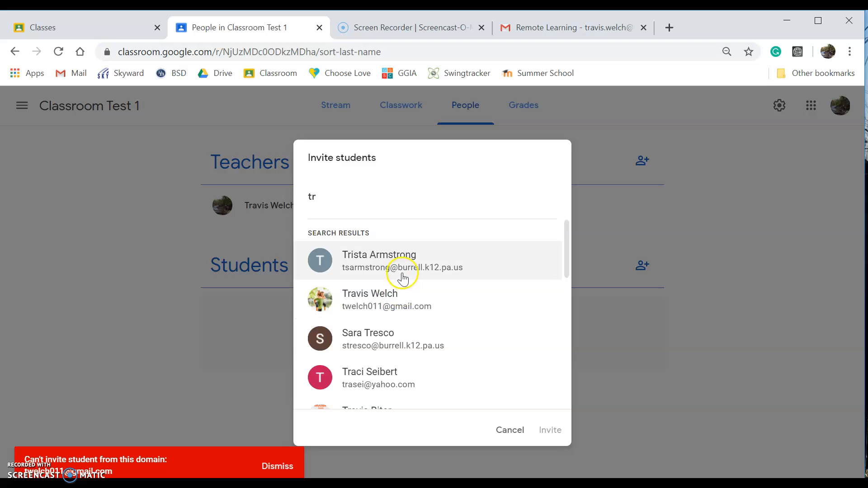
{"action": "left_click", "coordinate": [402, 271]}
{"action": "type", "text": "tra"}
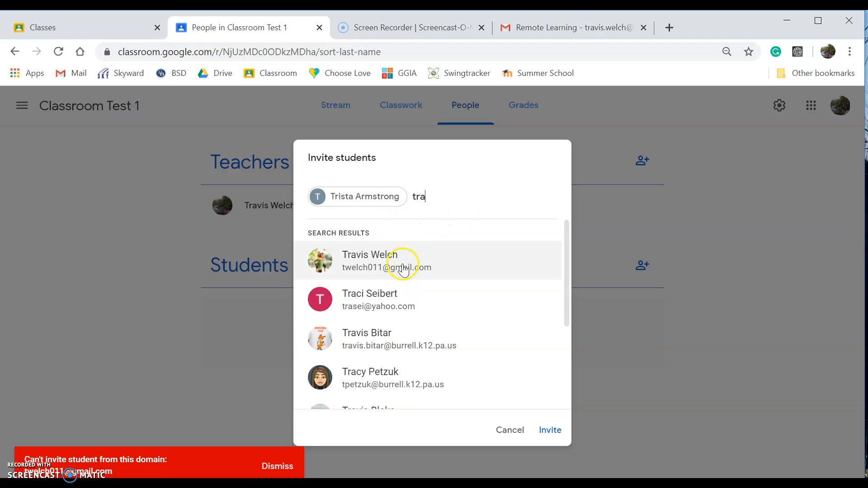
{"action": "left_click", "coordinate": [436, 345]}
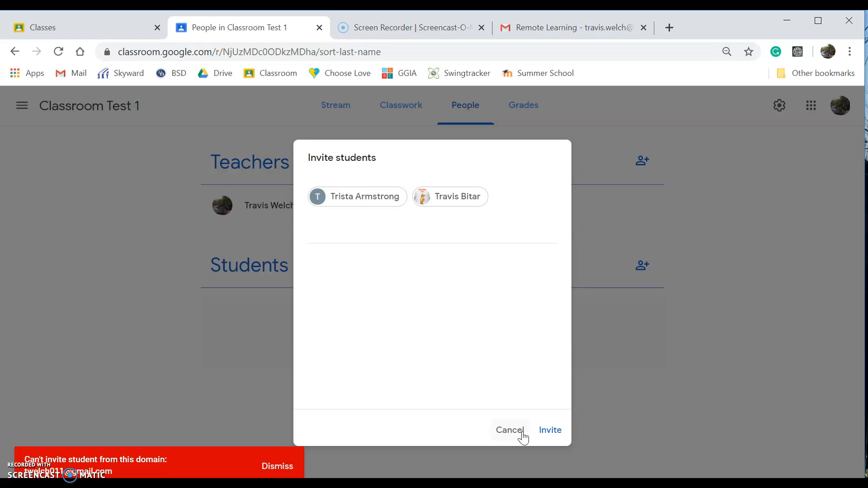
{"action": "left_click", "coordinate": [516, 415]}
{"action": "left_click", "coordinate": [517, 432]}
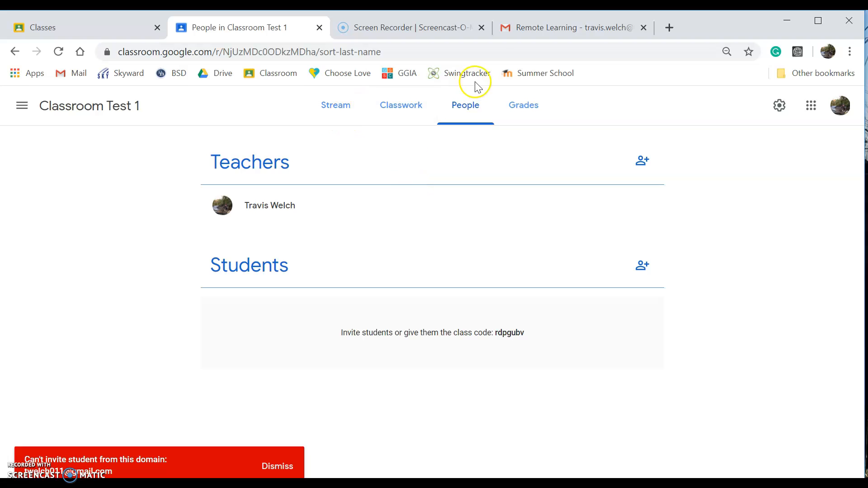
Step: Go to the Stream page of Classroom Test 1 and display its class code full size
{"action": "left_click", "coordinate": [19, 106]}
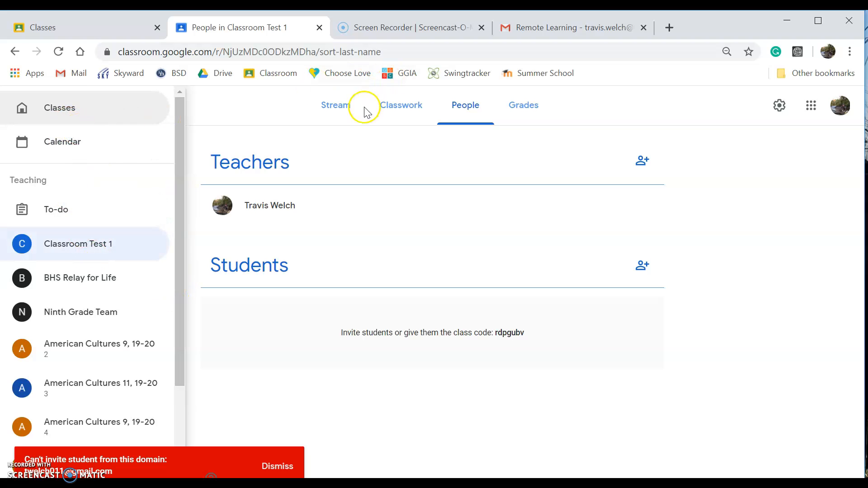
{"action": "left_click", "coordinate": [341, 118]}
{"action": "left_click", "coordinate": [338, 115]}
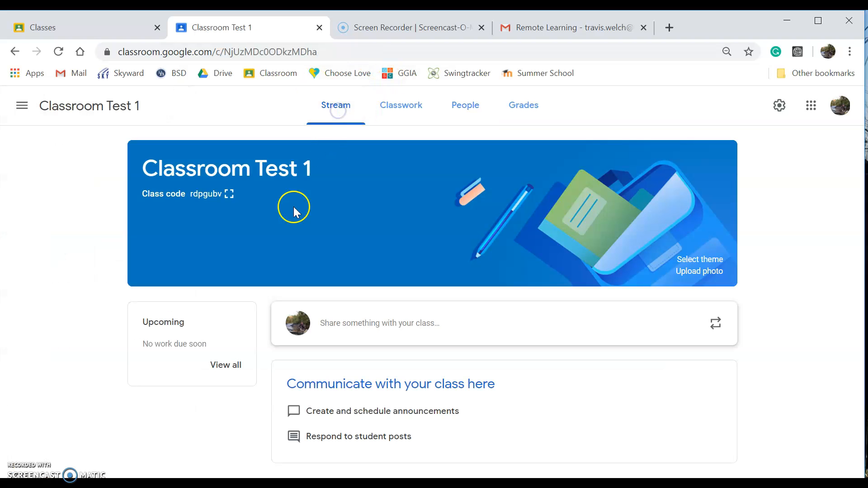
{"action": "left_click", "coordinate": [228, 198]}
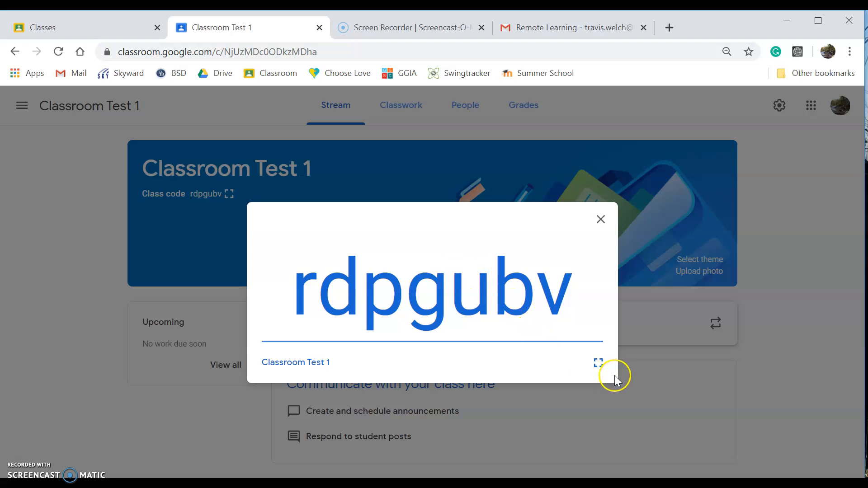
{"action": "left_click", "coordinate": [598, 364]}
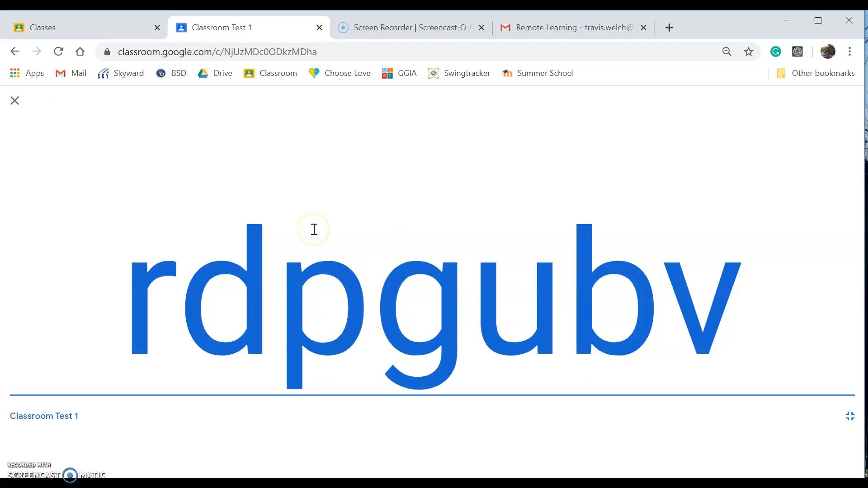
Step: Open the form for joining a class from the classes overview, compare it with the displayed class code, and cancel joining
{"action": "left_click", "coordinate": [61, 27]}
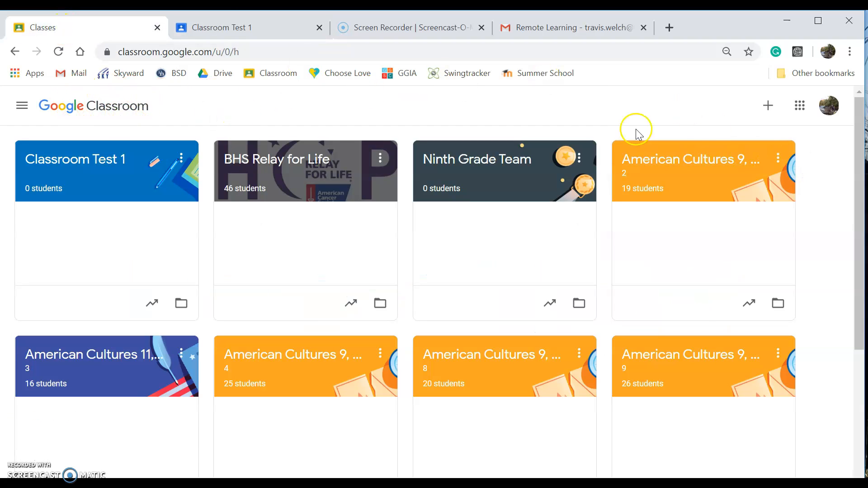
{"action": "left_click", "coordinate": [773, 112]}
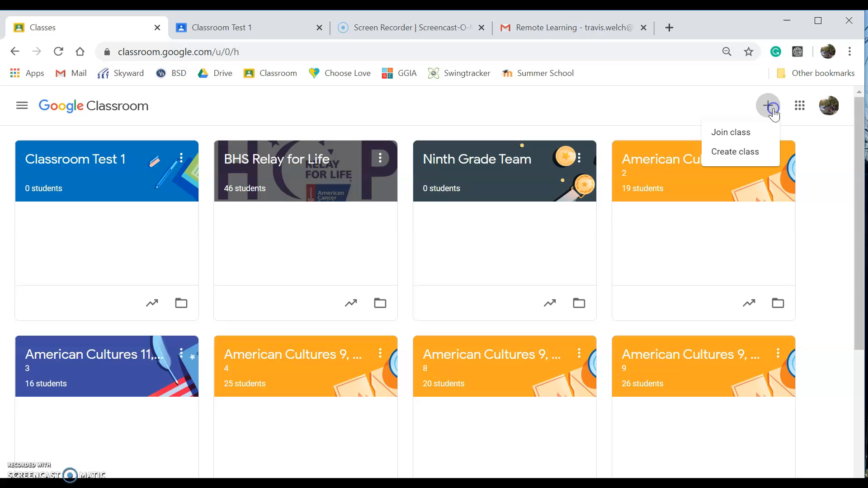
{"action": "left_click", "coordinate": [724, 133]}
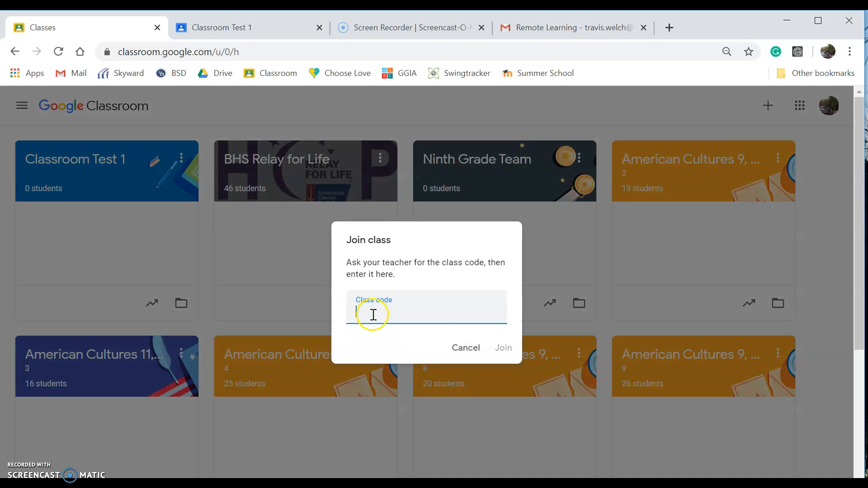
{"action": "left_click", "coordinate": [252, 27]}
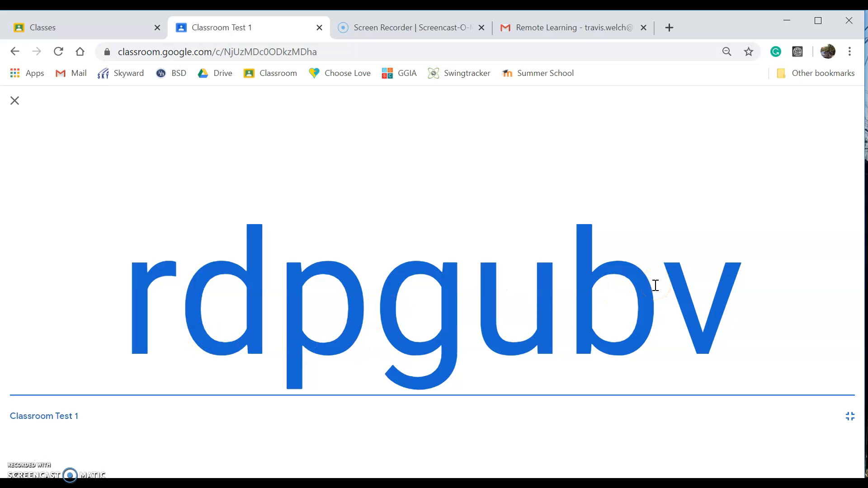
{"action": "left_click", "coordinate": [95, 23]}
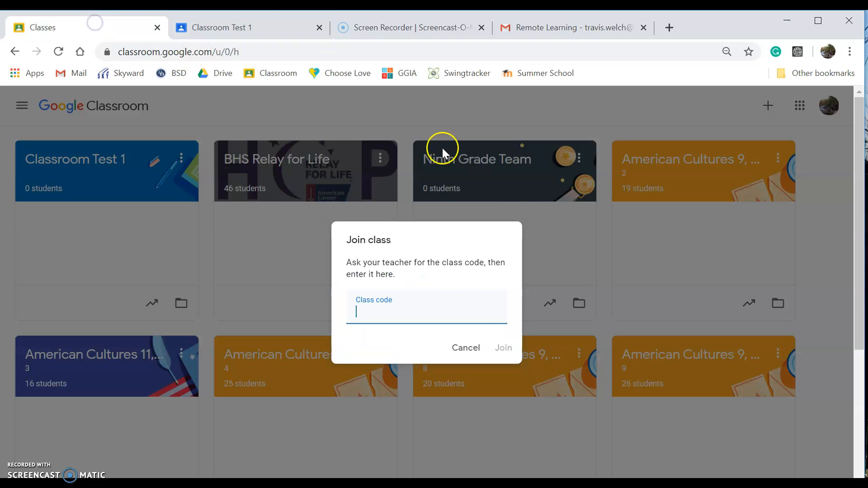
{"action": "left_click", "coordinate": [476, 347]}
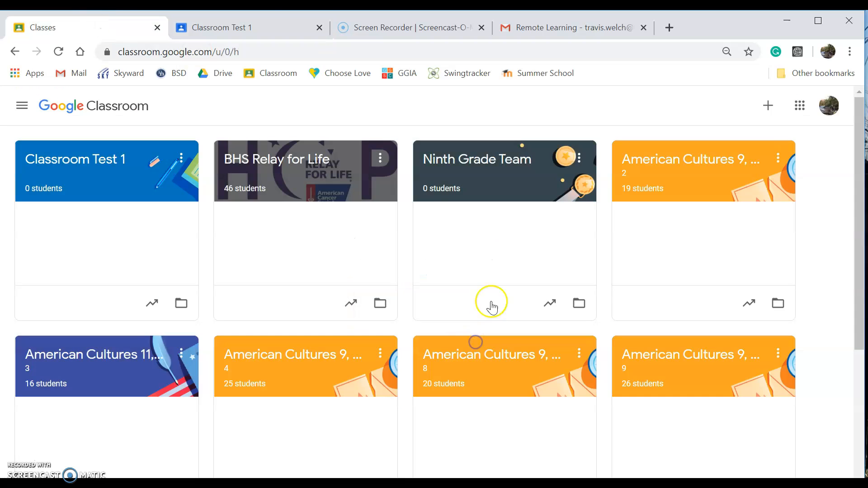
Step: Close the enlarged class code of Classroom Test 1 and go to its Classwork page
{"action": "left_click", "coordinate": [194, 31]}
{"action": "left_click", "coordinate": [13, 99]}
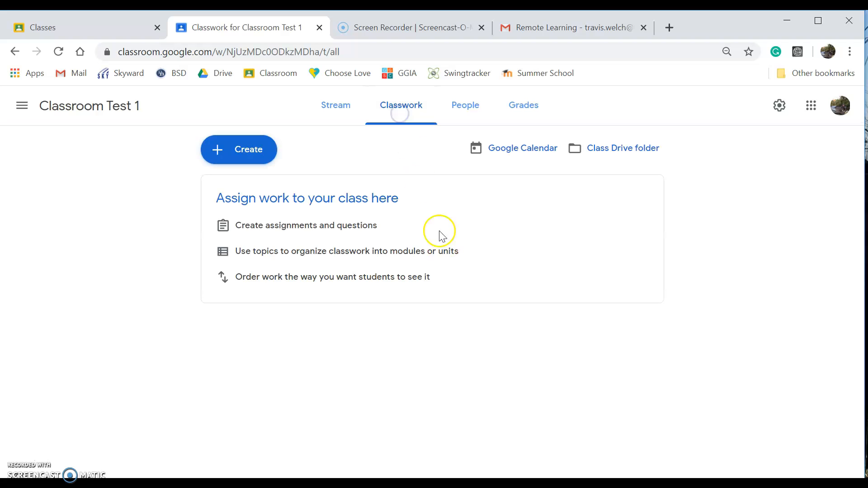
{"action": "left_click", "coordinate": [258, 162]}
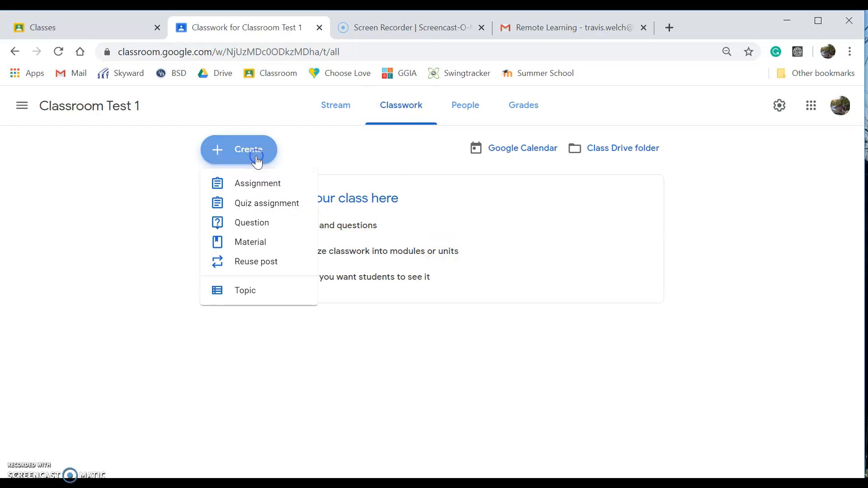
{"action": "left_click", "coordinate": [260, 186]}
{"action": "left_click", "coordinate": [261, 189]}
{"action": "left_click", "coordinate": [260, 222]}
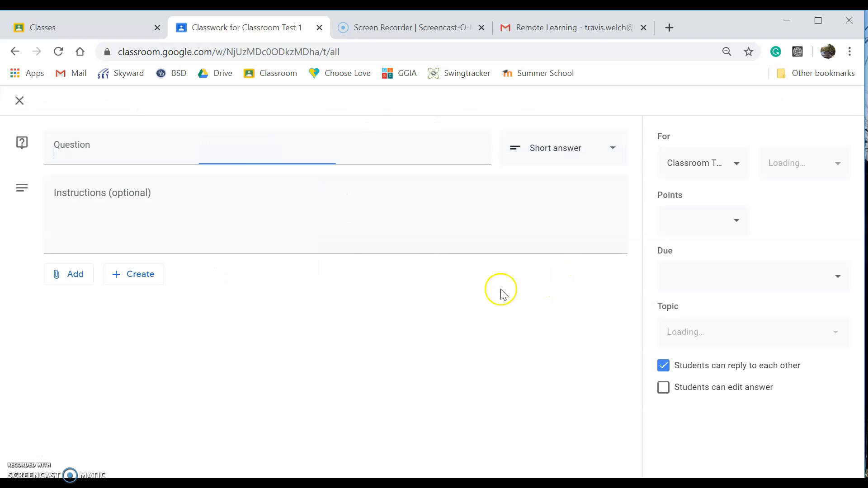
{"action": "left_click", "coordinate": [20, 103]}
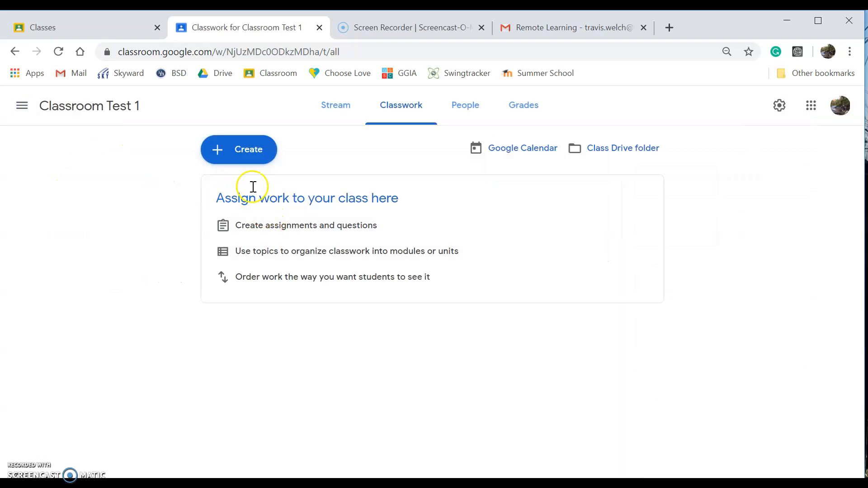
Step: Start a new assignment, and review its posting options, class list and topic choices
{"action": "left_click", "coordinate": [252, 157]}
{"action": "left_click", "coordinate": [237, 189]}
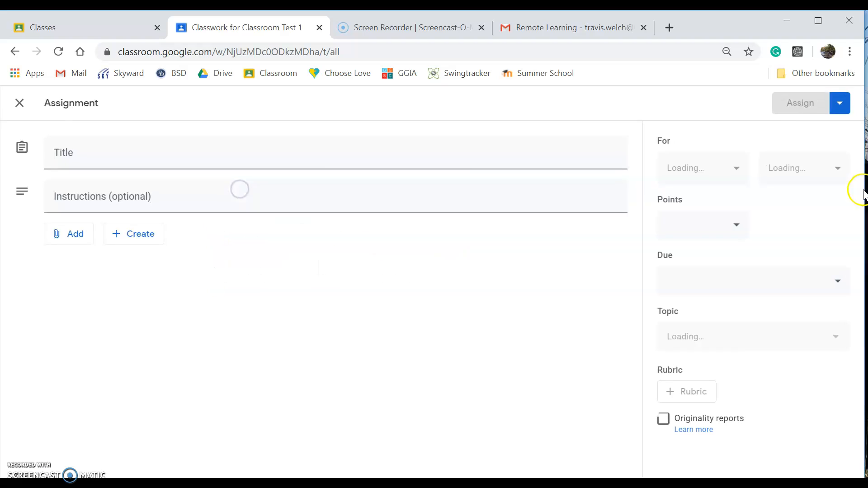
{"action": "left_click", "coordinate": [840, 104]}
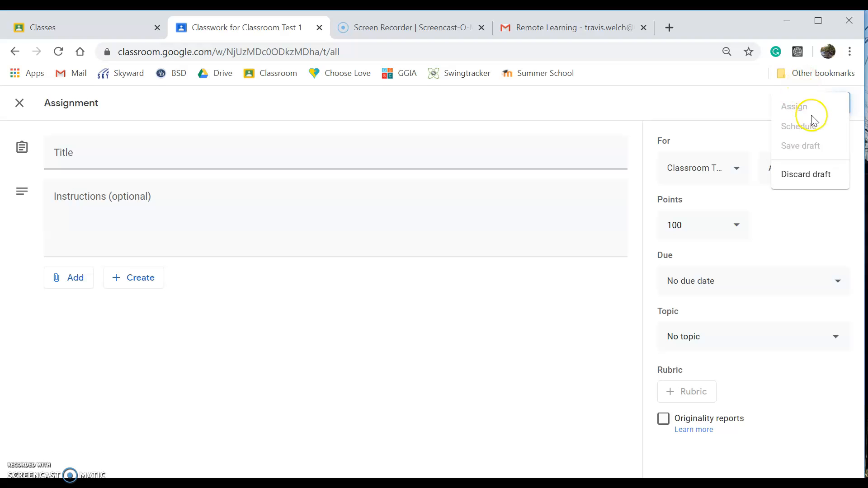
{"action": "left_click", "coordinate": [775, 229]}
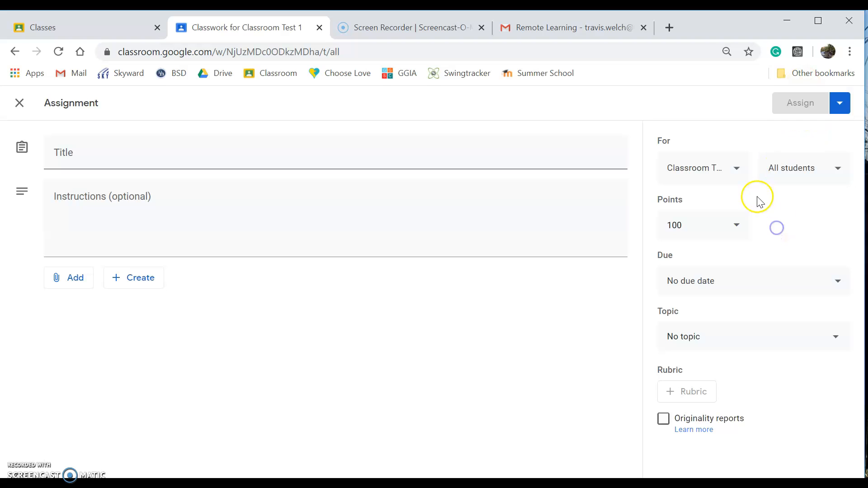
{"action": "left_click", "coordinate": [743, 178]}
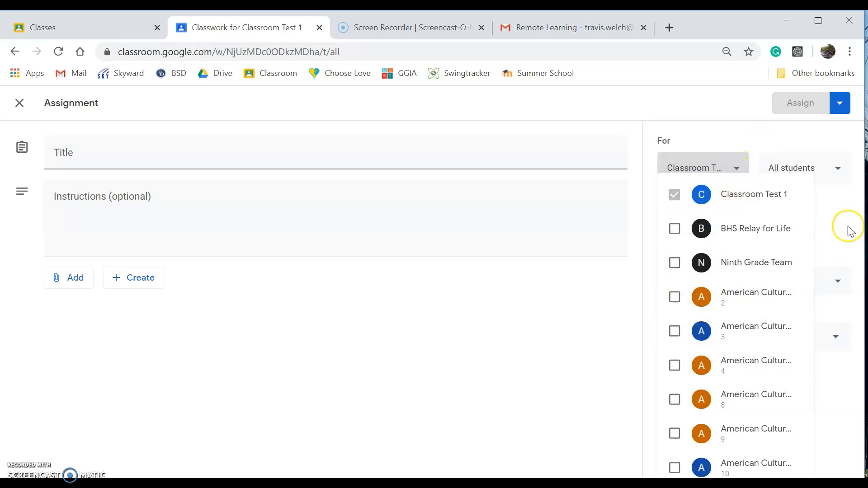
{"action": "left_click", "coordinate": [834, 237]}
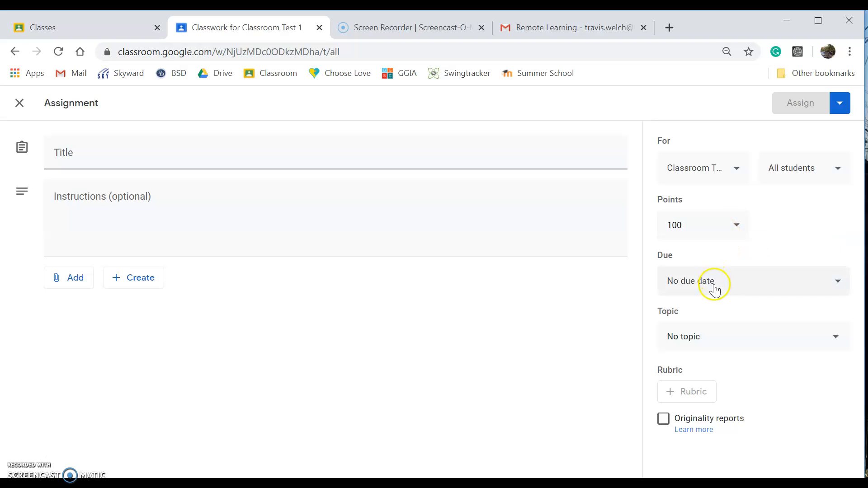
{"action": "left_click", "coordinate": [708, 336]}
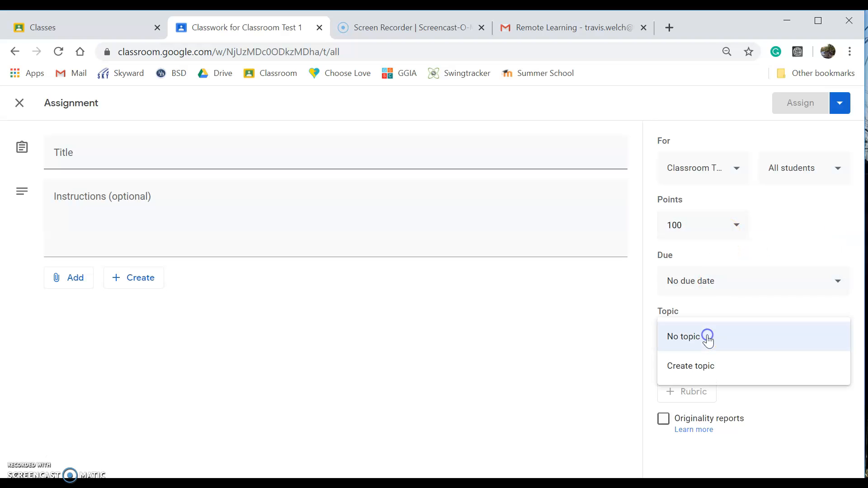
{"action": "left_click", "coordinate": [606, 360]}
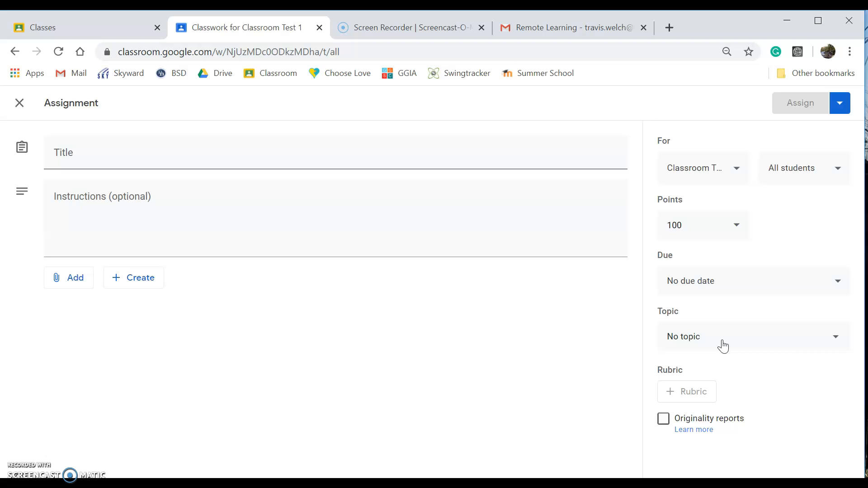
{"action": "left_click", "coordinate": [663, 426]}
Step: Title the assignment "Open-Ended" and attach the recent Google Docs file "Untitled document" from Google Drive
{"action": "left_click", "coordinate": [215, 160]}
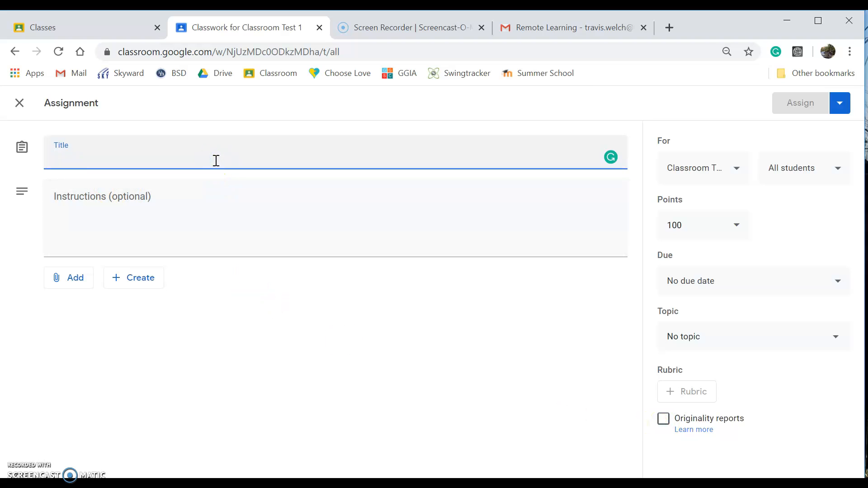
{"action": "type", "text": "Open-Ended"}
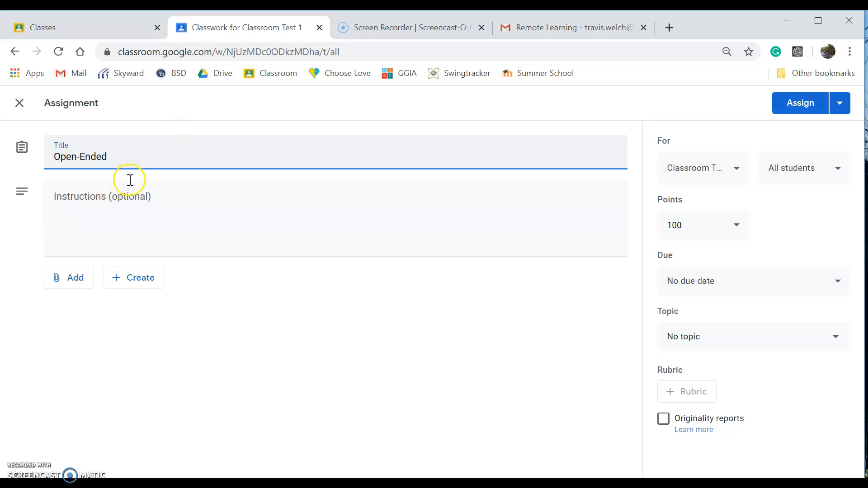
{"action": "left_click", "coordinate": [74, 277]}
{"action": "left_click", "coordinate": [123, 304]}
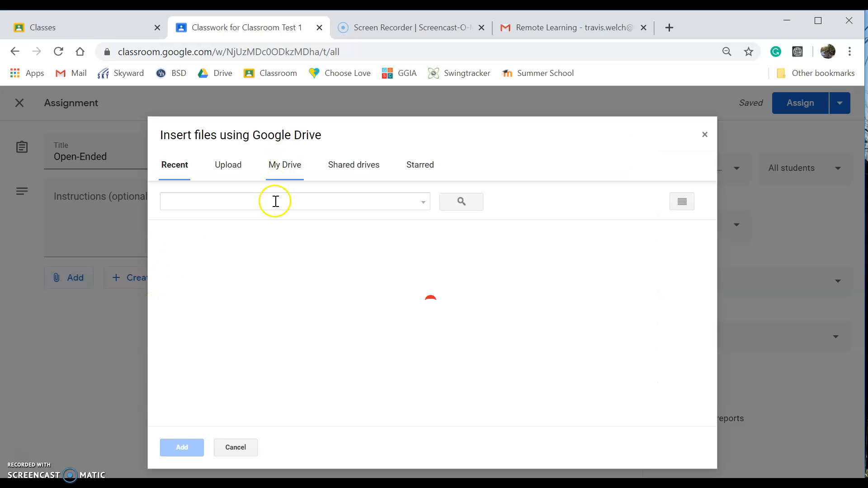
{"action": "scroll", "coordinate": [296, 334], "scroll_direction": "down", "scroll_amount": 3}
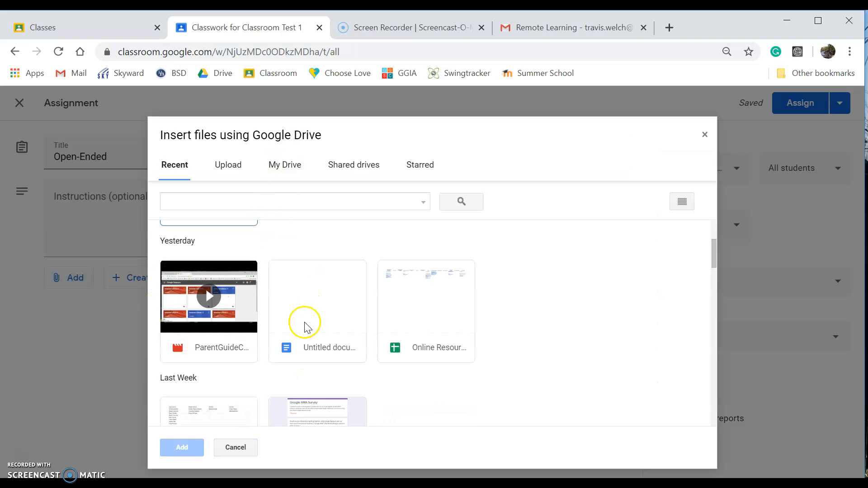
{"action": "left_click", "coordinate": [304, 325]}
{"action": "left_click", "coordinate": [172, 451]}
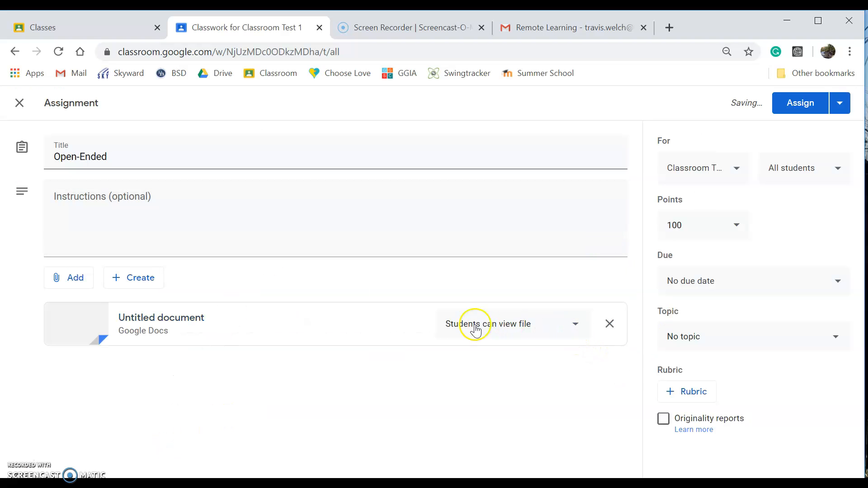
Step: Set the attached document to "Make a copy for each student" and add American Cultures section 3 as another class for the assignment
{"action": "left_click", "coordinate": [572, 324]}
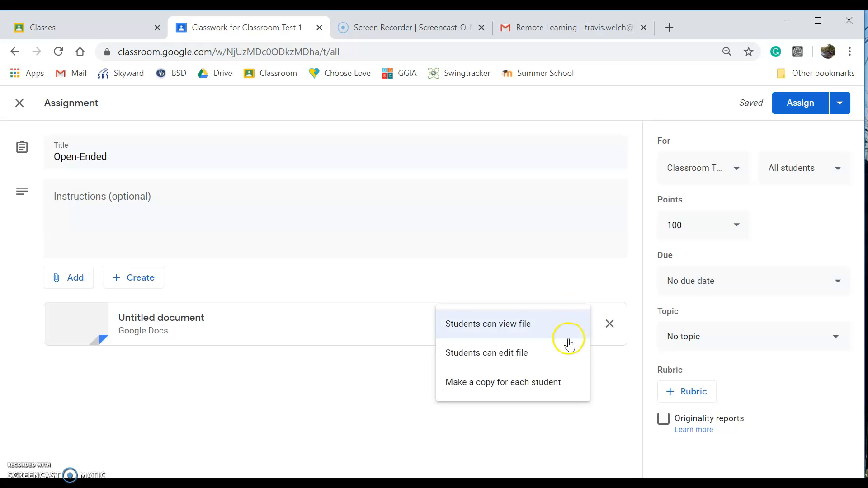
{"action": "left_click", "coordinate": [556, 381]}
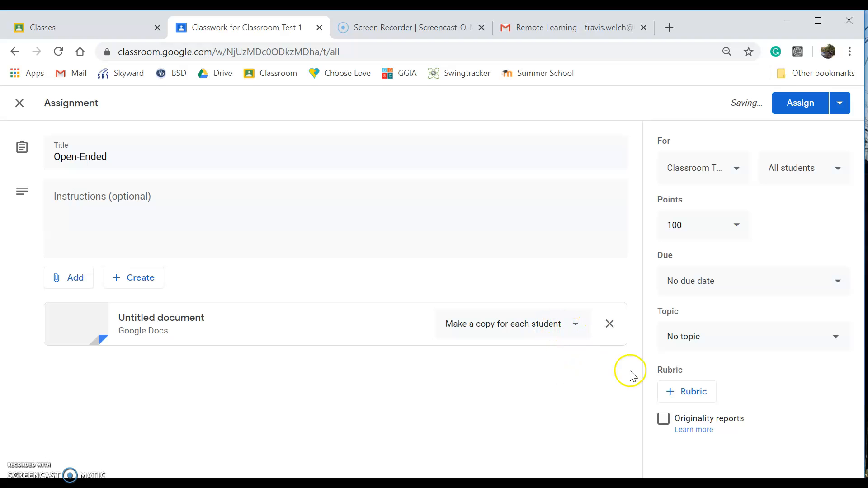
{"action": "left_click", "coordinate": [692, 167]}
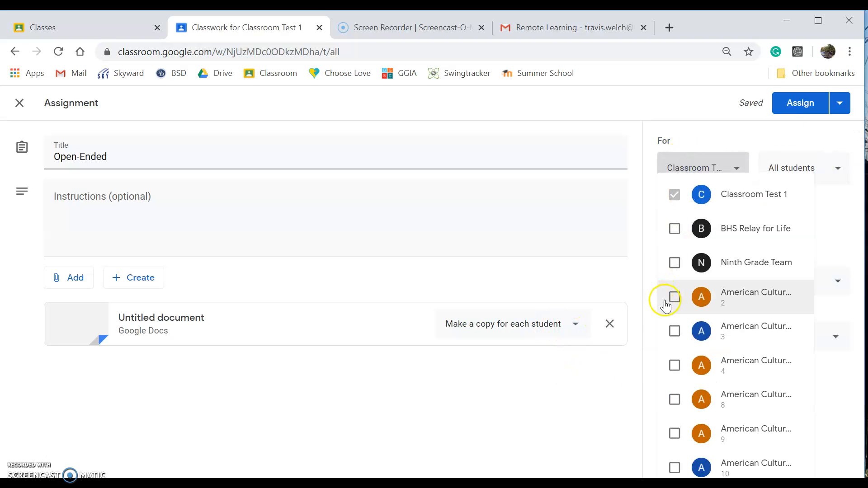
{"action": "left_click", "coordinate": [675, 330]}
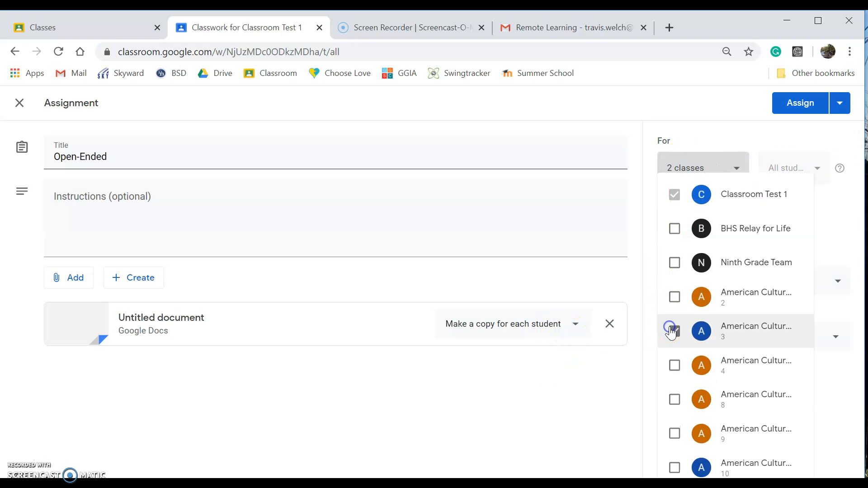
Step: Close the class list, view the originality reports allowance for the assignment's two classes, and cancel enabling it
{"action": "left_click", "coordinate": [852, 413]}
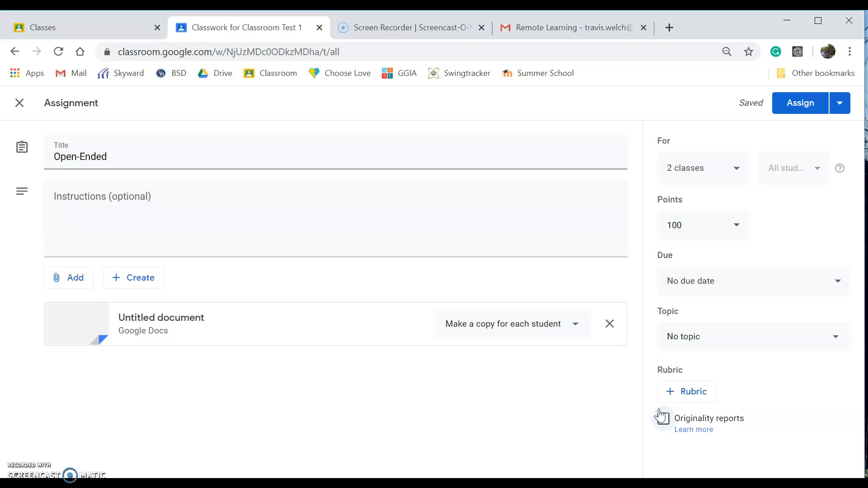
{"action": "left_click", "coordinate": [664, 420]}
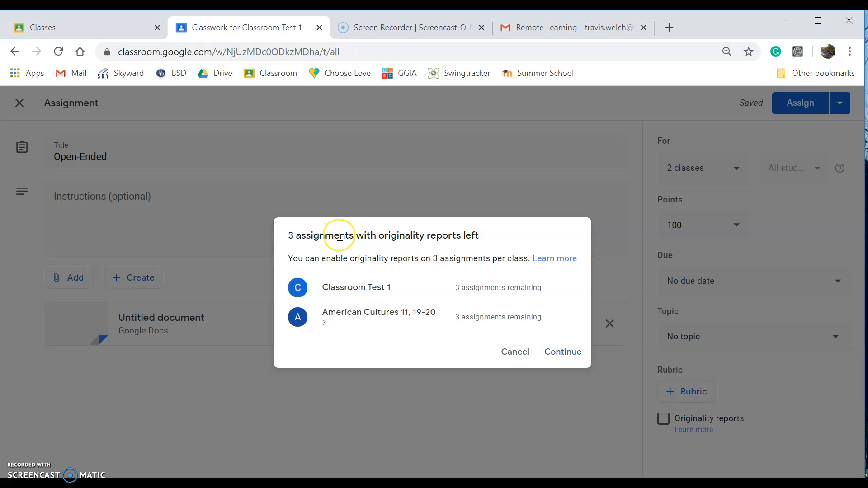
{"action": "left_click", "coordinate": [515, 352]}
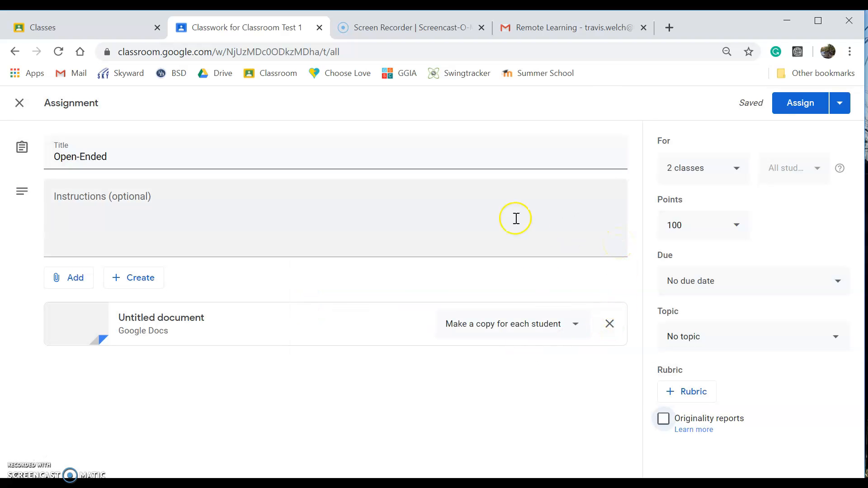
Step: Close the assignment editor and delete the "Open-Ended" draft from the Classwork page of Classroom Test 1
{"action": "left_click", "coordinate": [17, 101]}
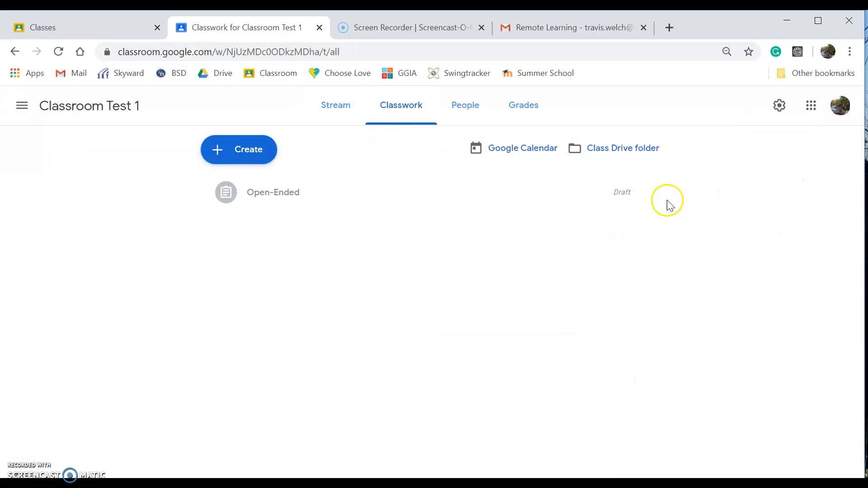
{"action": "left_click", "coordinate": [648, 193]}
{"action": "left_click", "coordinate": [614, 240]}
{"action": "left_click", "coordinate": [480, 317]}
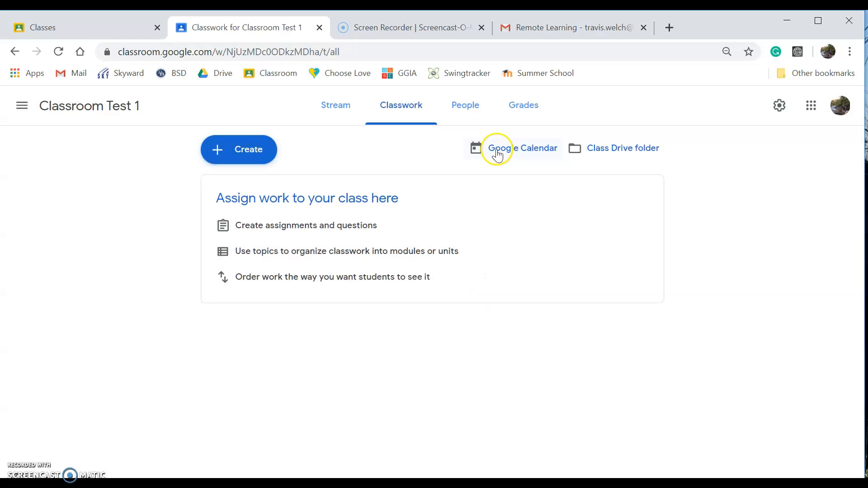
Step: View the Grades page of Classroom Test 1, and open the announcement form on its Stream page
{"action": "left_click", "coordinate": [520, 115]}
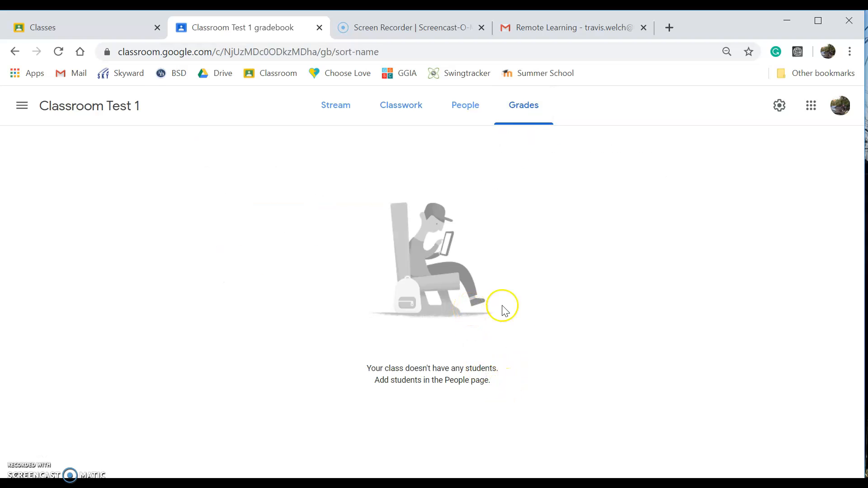
{"action": "left_click", "coordinate": [320, 107]}
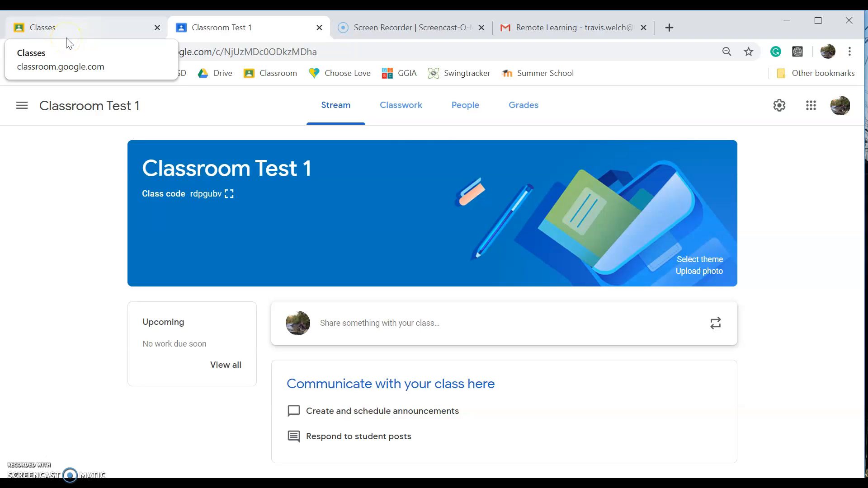
{"action": "left_click", "coordinate": [413, 326]}
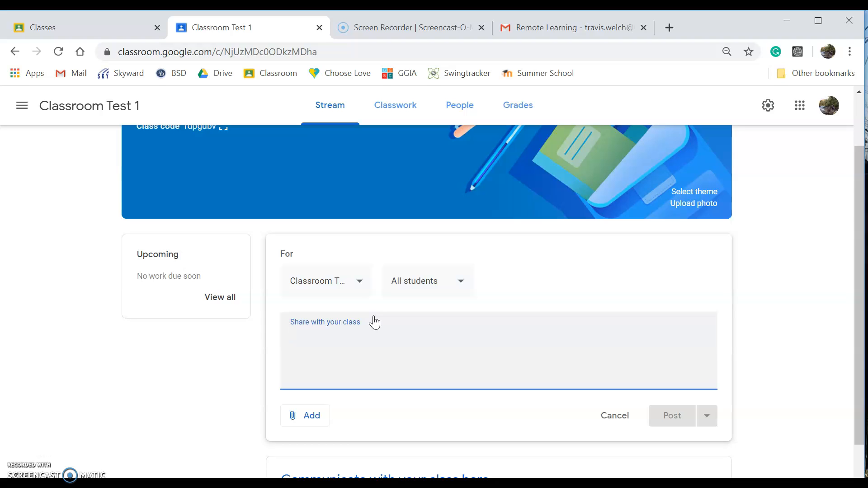
{"action": "scroll", "coordinate": [369, 298], "scroll_direction": "up", "scroll_amount": 2}
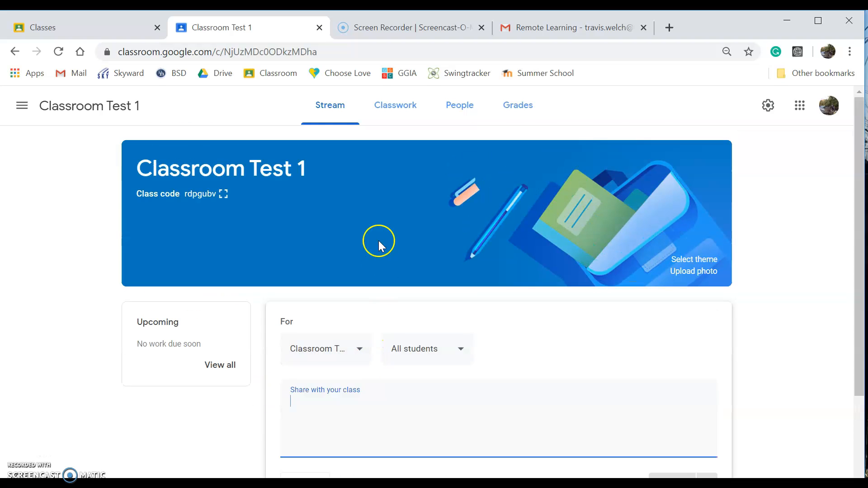
Step: View the class's People page, and return to the Stream to review a blank announcement addressed to all students
{"action": "left_click", "coordinate": [466, 103]}
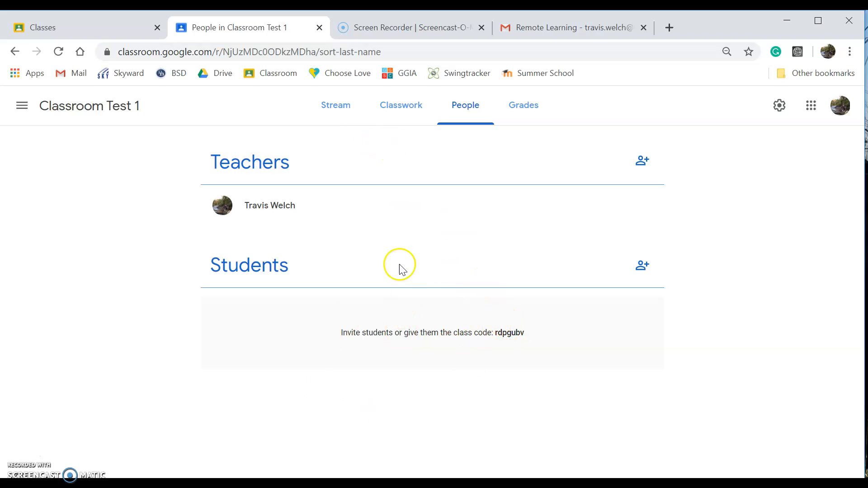
{"action": "left_click", "coordinate": [329, 118]}
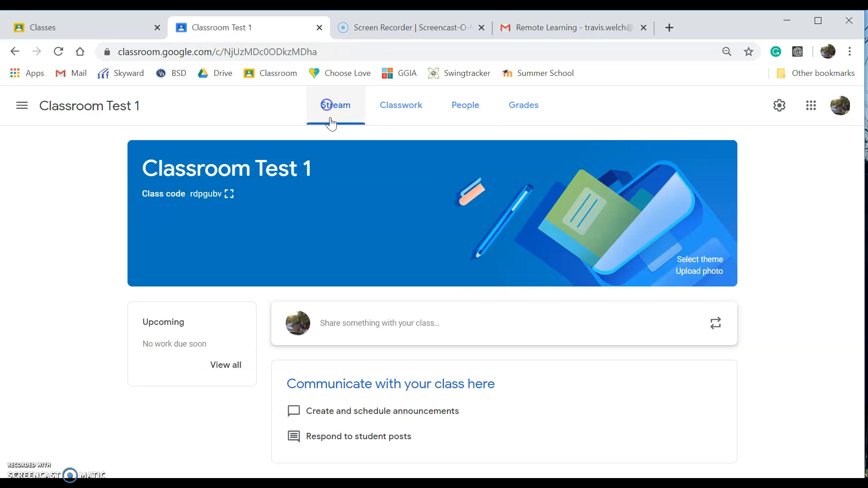
{"action": "left_click", "coordinate": [416, 337]}
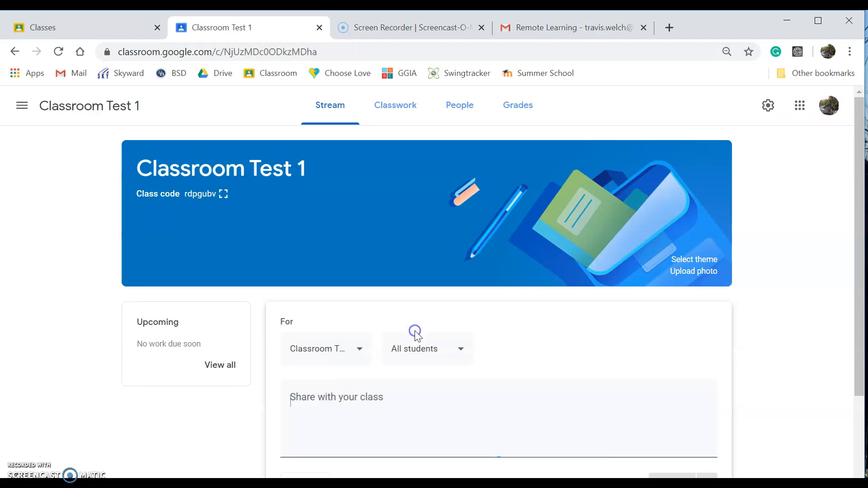
{"action": "scroll", "coordinate": [441, 434], "scroll_direction": "down", "scroll_amount": 1}
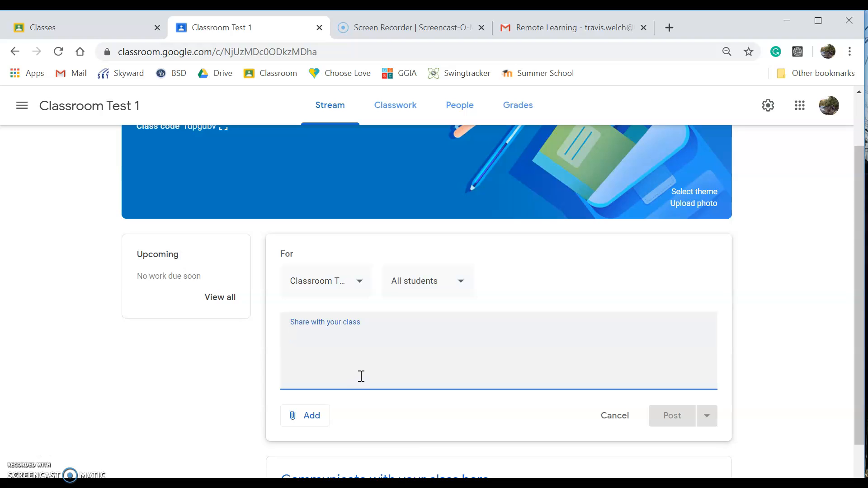
{"action": "scroll", "coordinate": [362, 376], "scroll_direction": "up", "scroll_amount": 2}
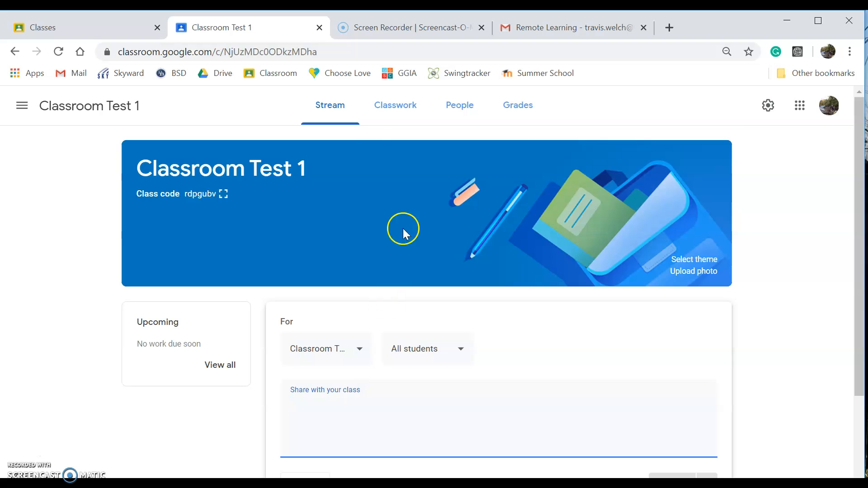